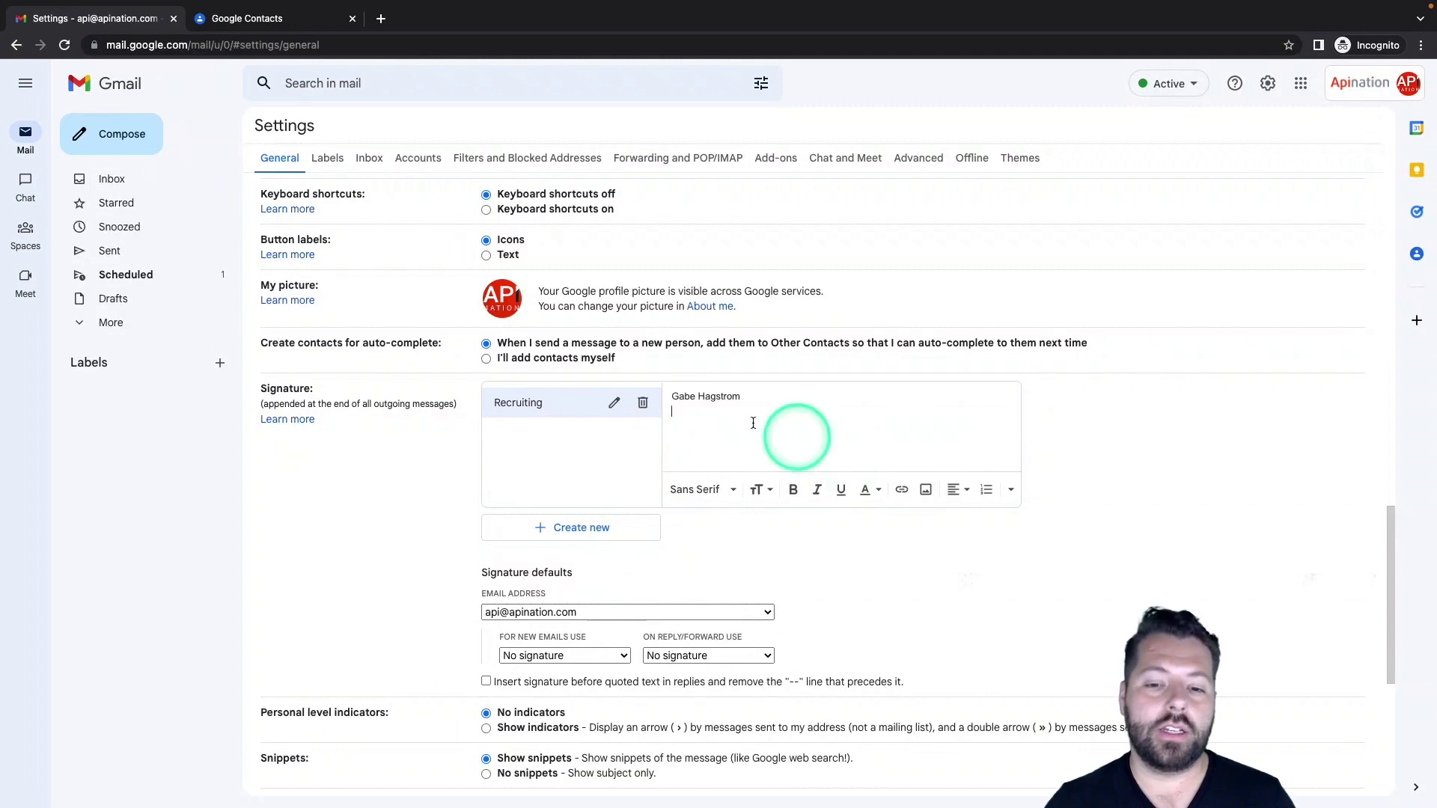
# Add the lines 'Link to my Calendar' and 'Join The Team' below the name in the Recruiting signature
pyautogui.press('Return')
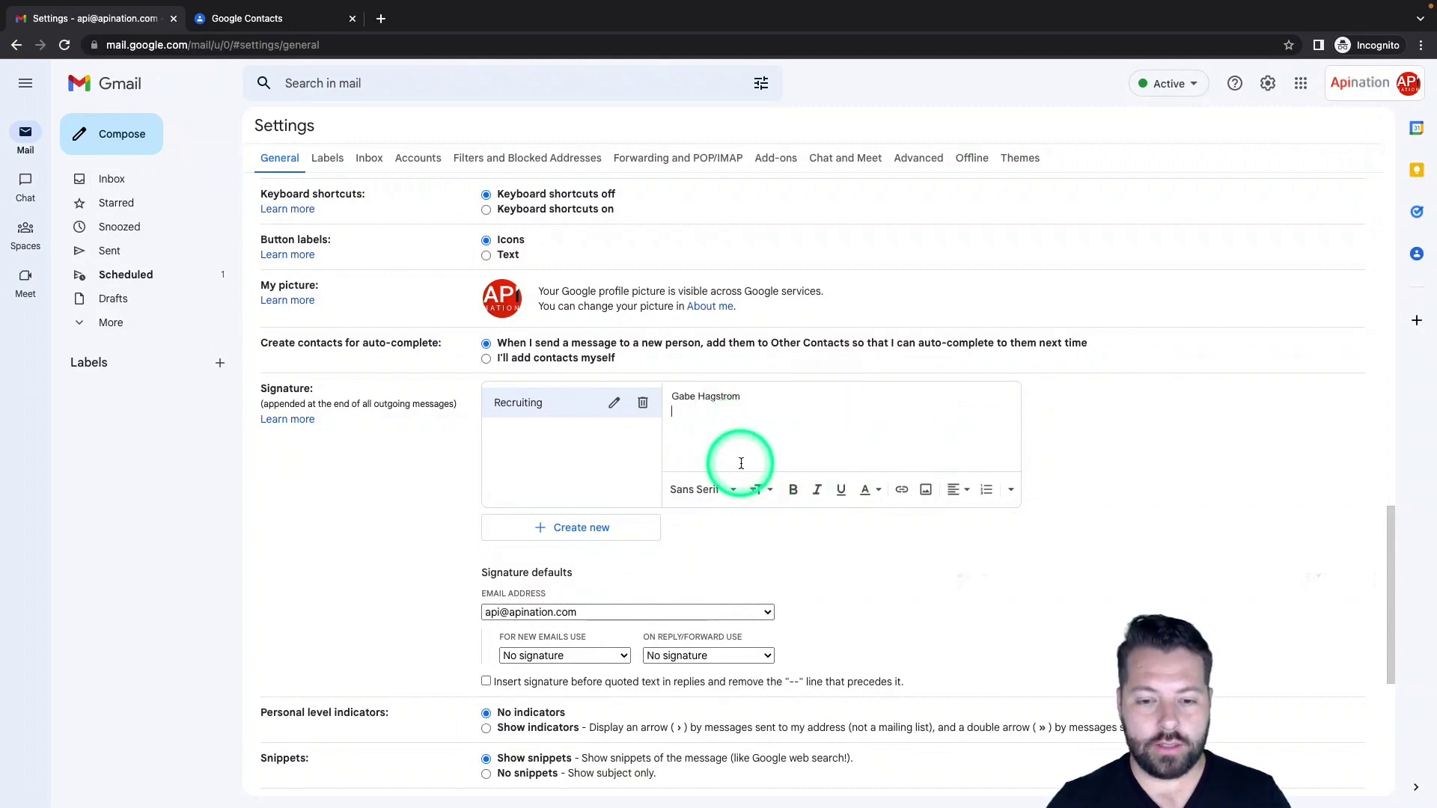
pyautogui.write('Link t')
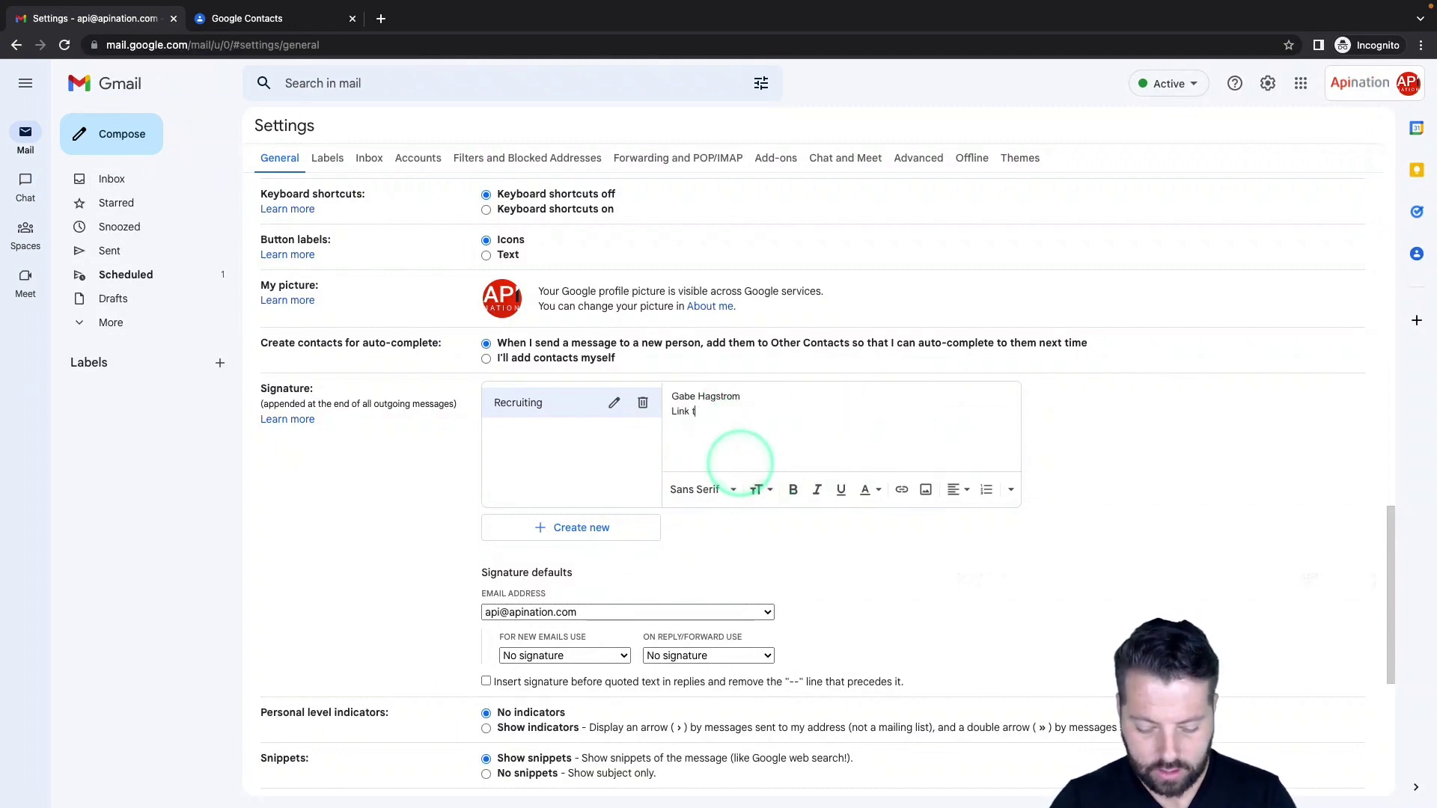
pyautogui.write('o my Calendar')
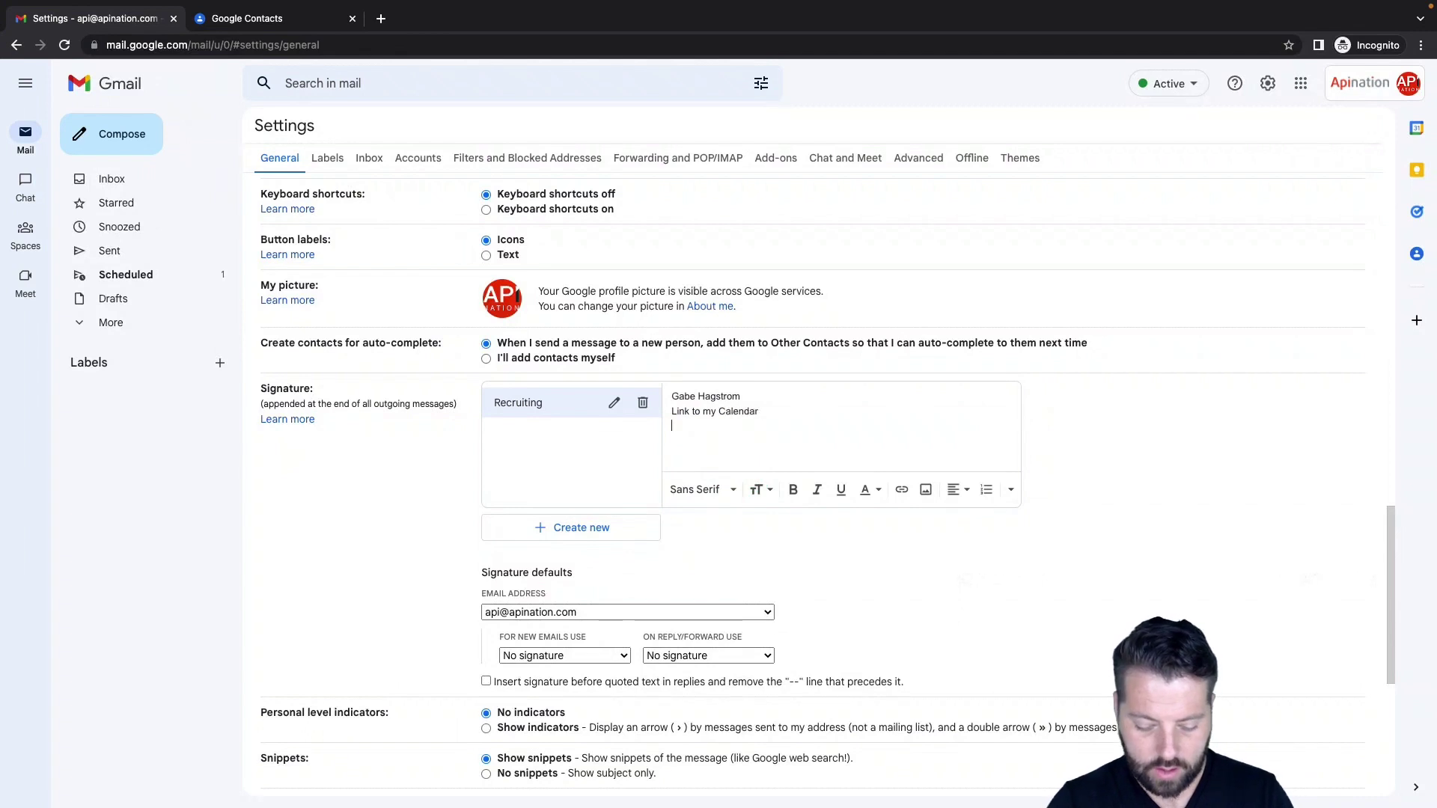
pyautogui.press('Return')
pyautogui.write('Join The')
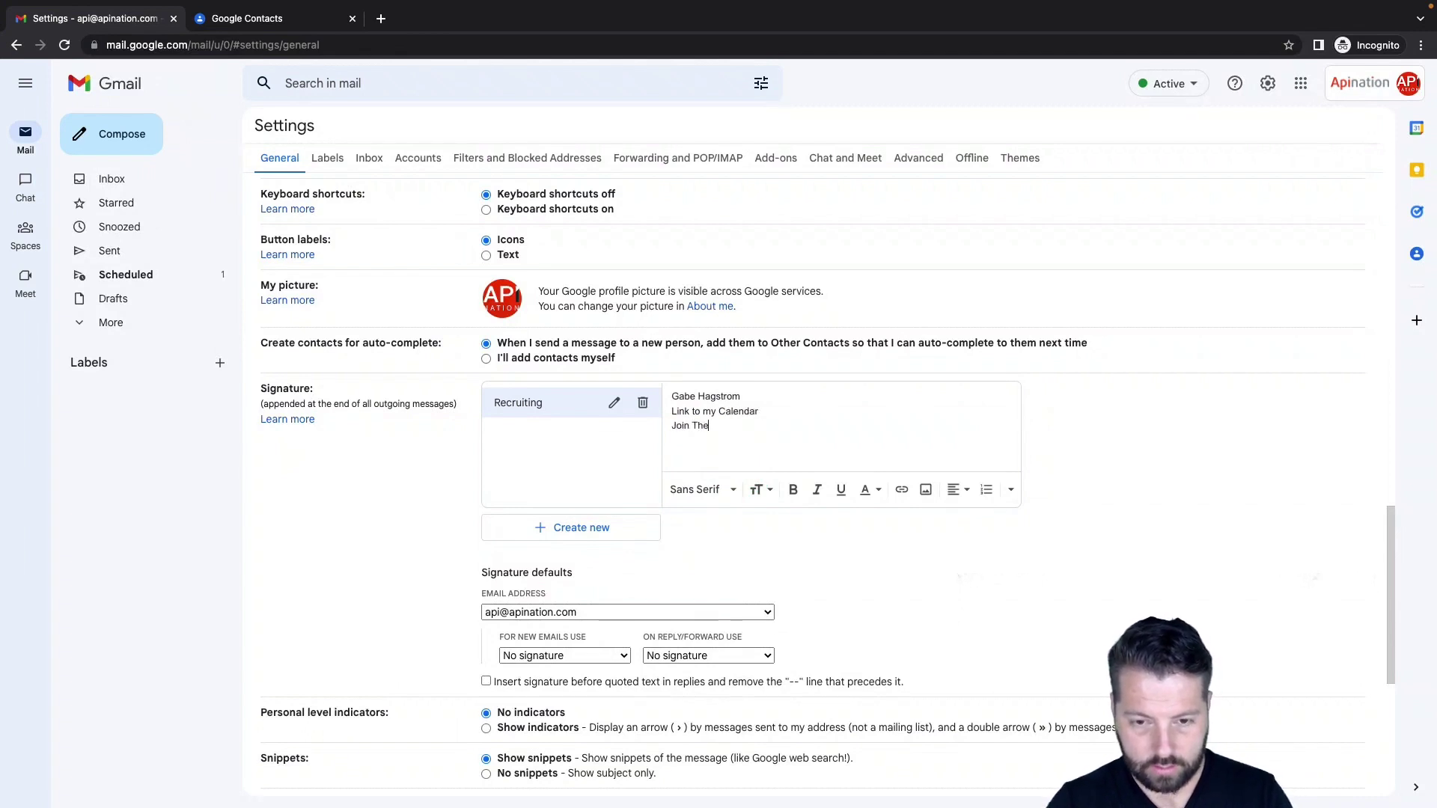
pyautogui.write(' Team')
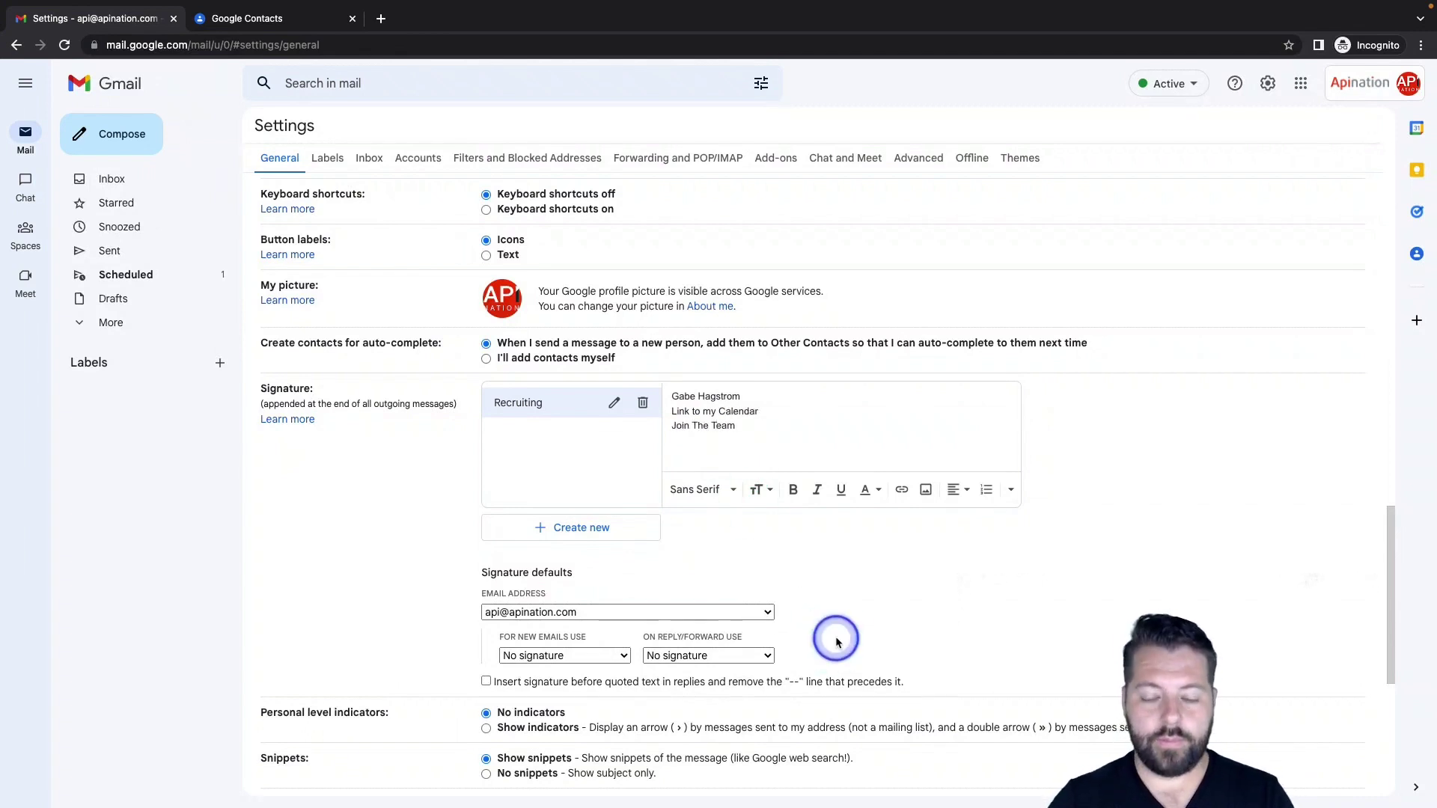
pyautogui.click(829, 519)
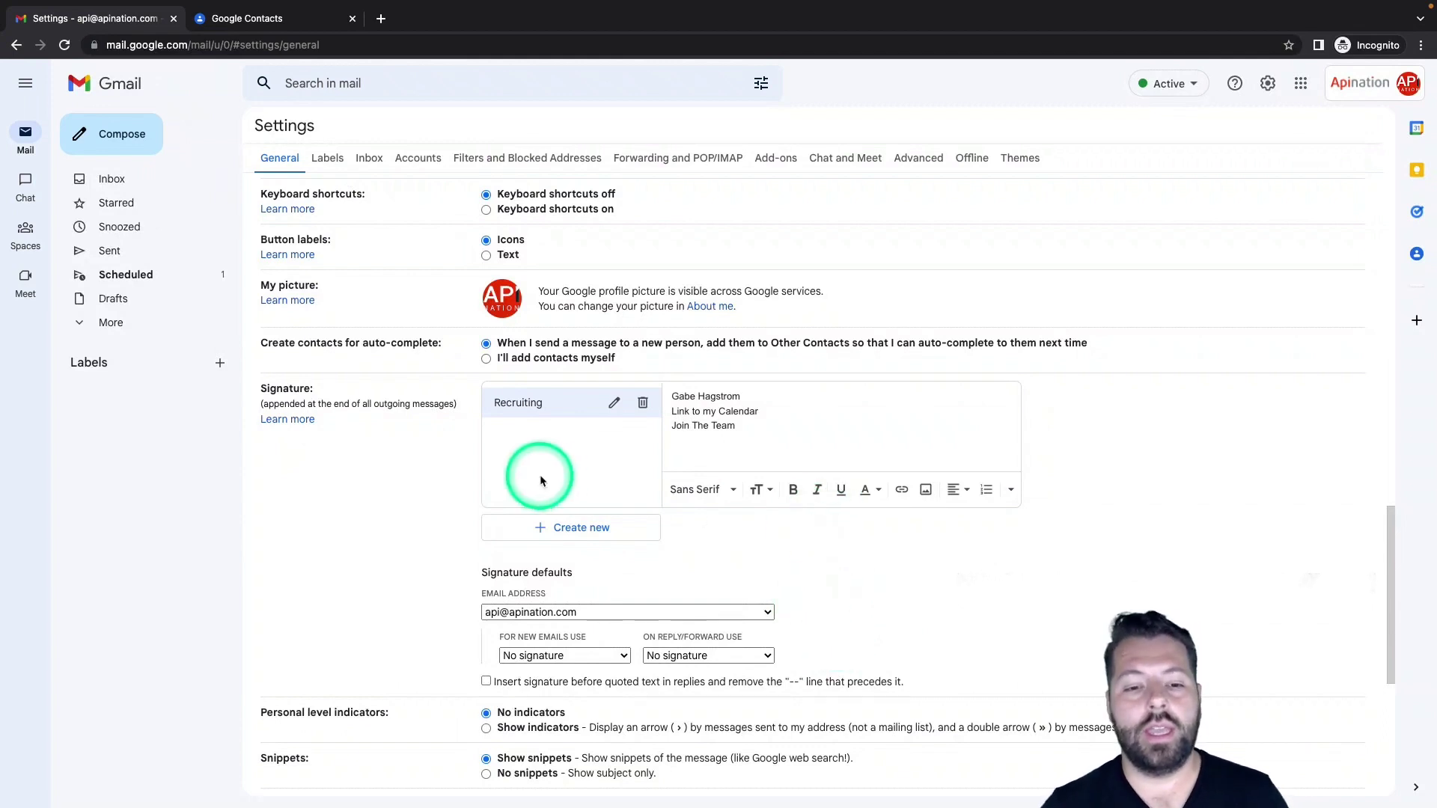
# Create a new signature named 'Sellers'
pyautogui.click(564, 528)
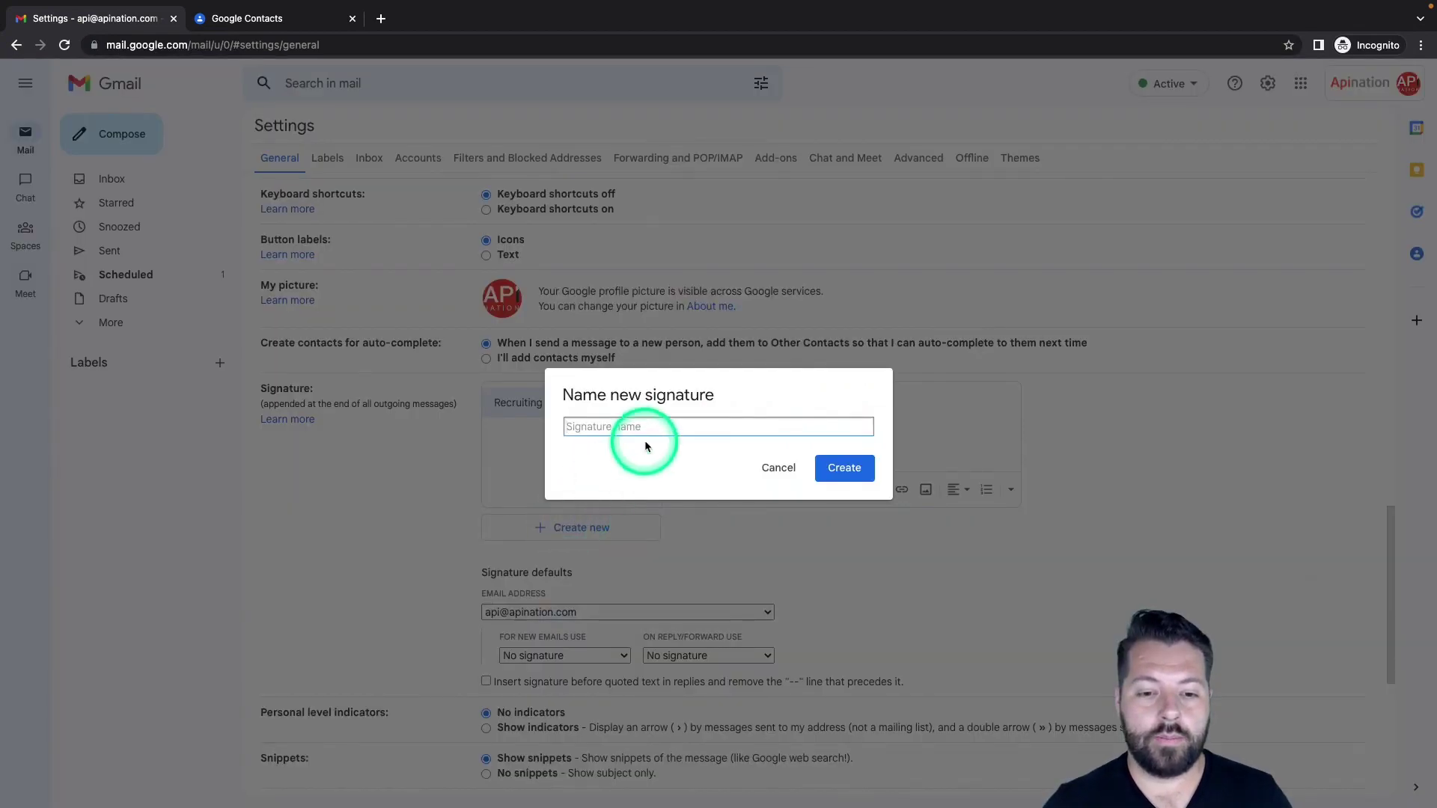
pyautogui.write('Sellers')
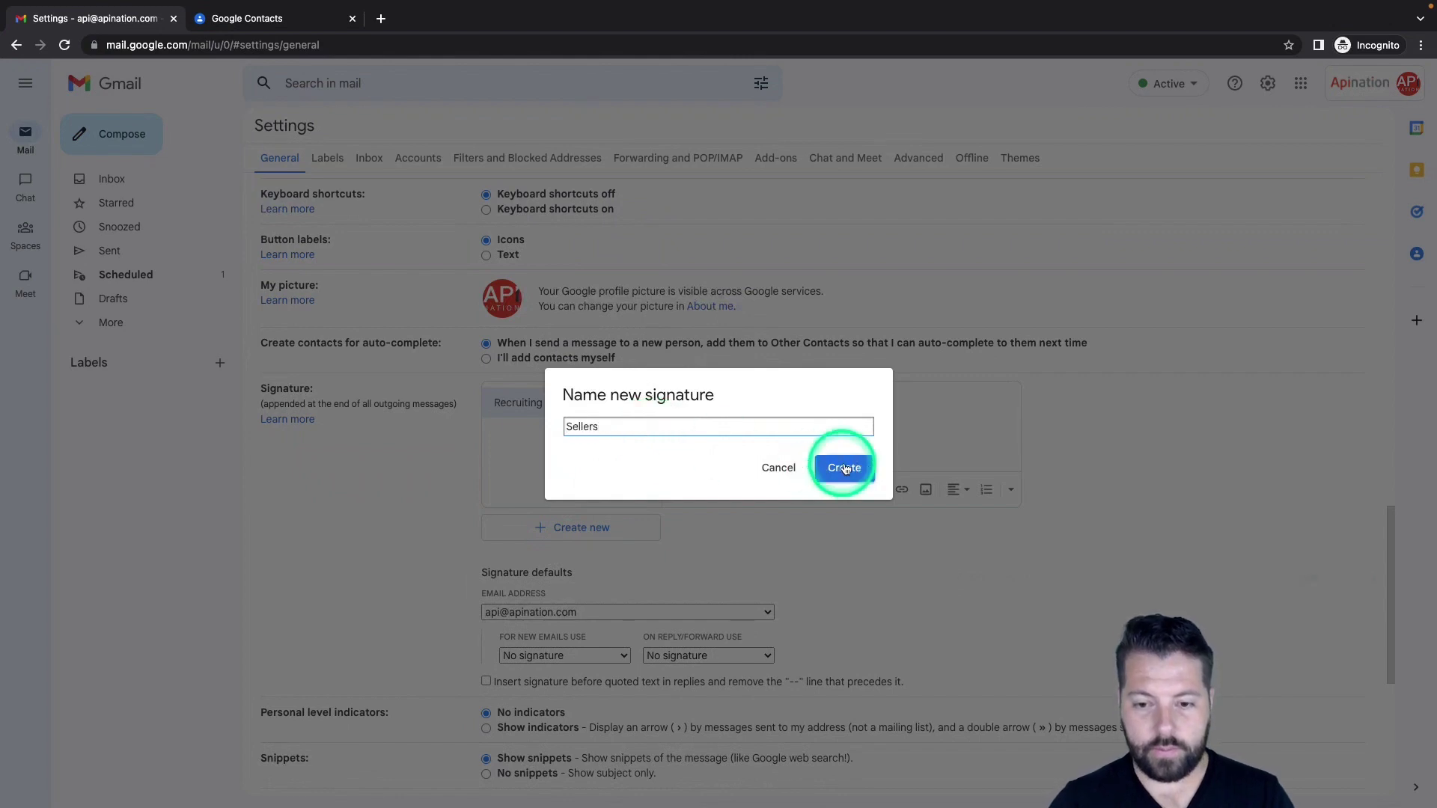
pyautogui.click(845, 468)
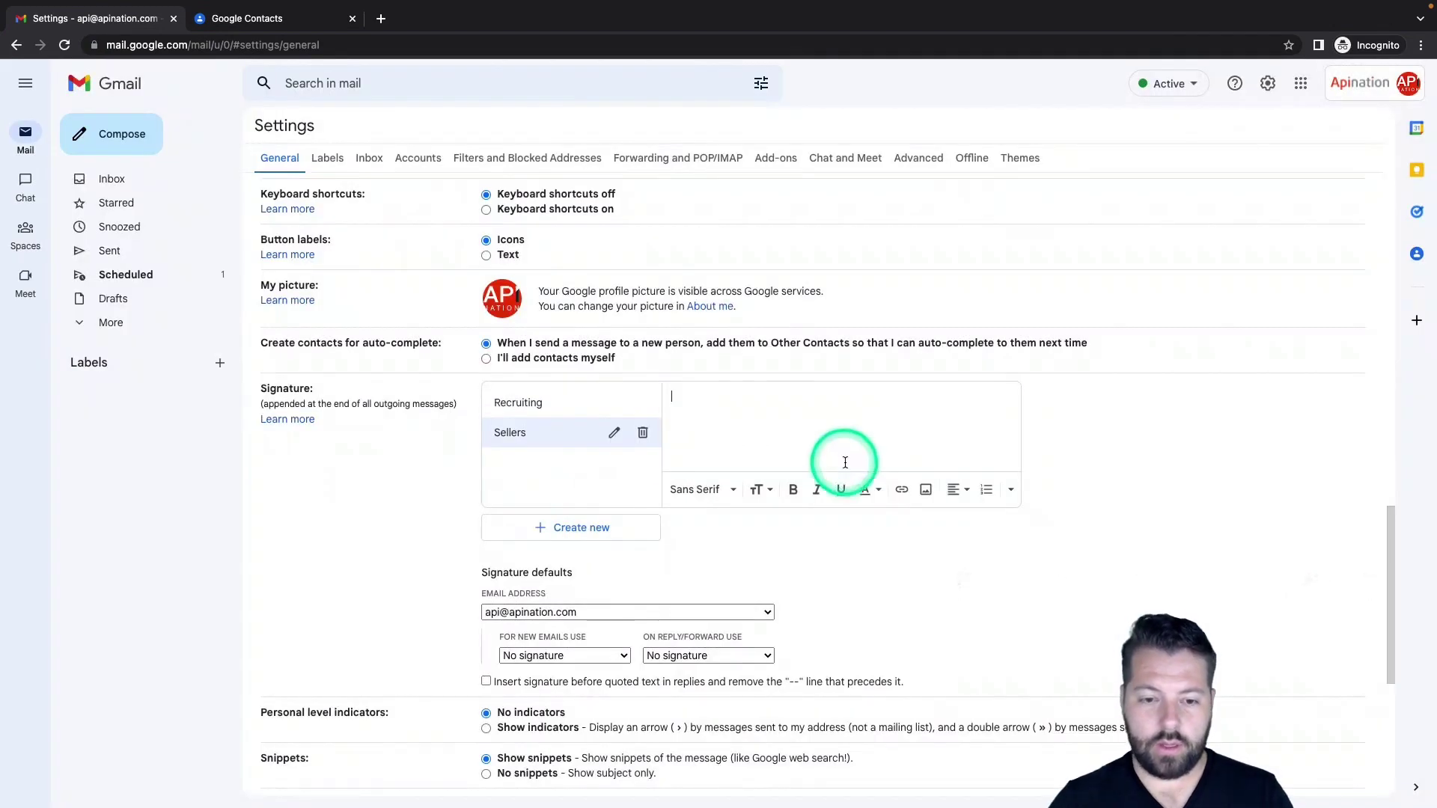
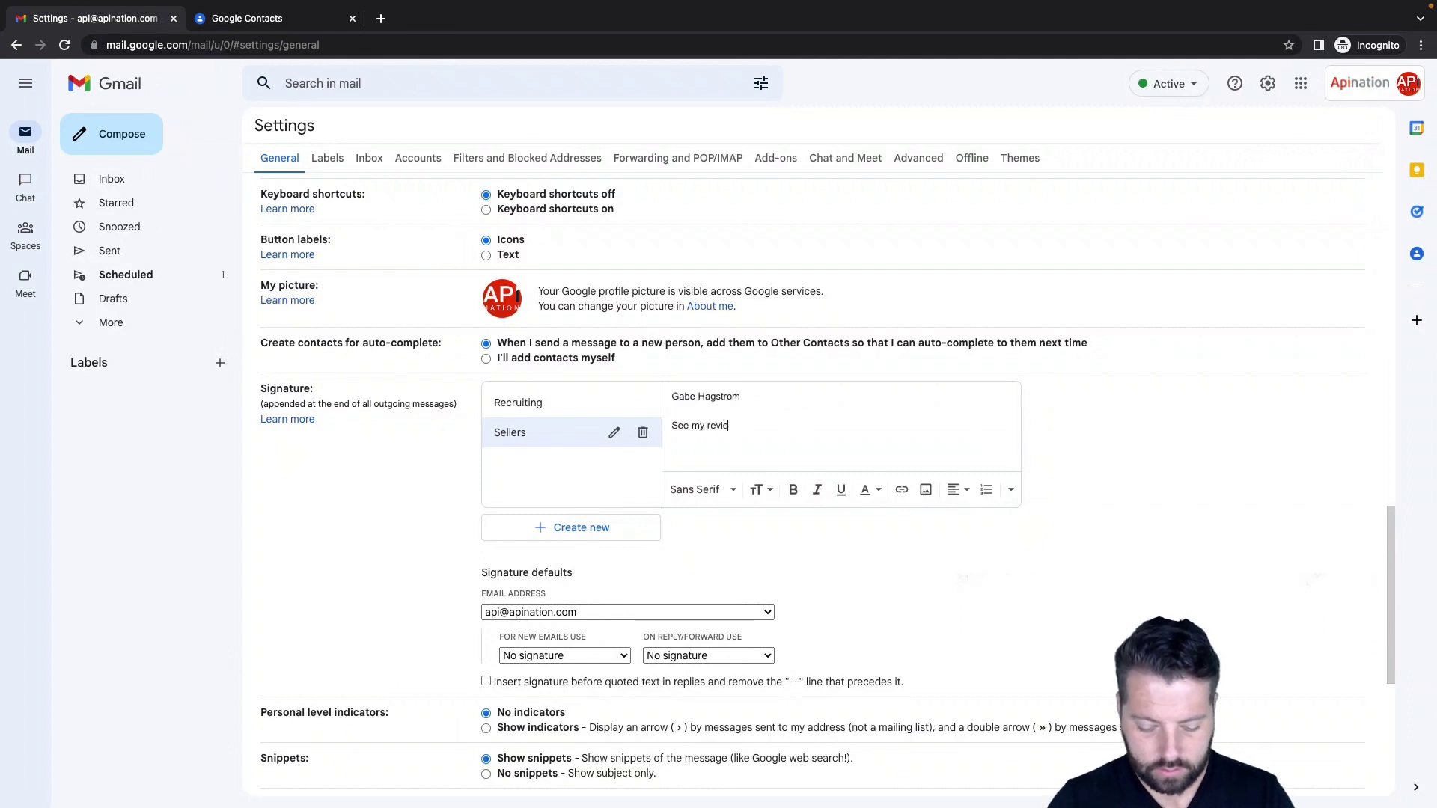
# Fill Sellers with the sender's name, 'See my reviews' and 'Make an appointment', and save the settings
pyautogui.press('Return')
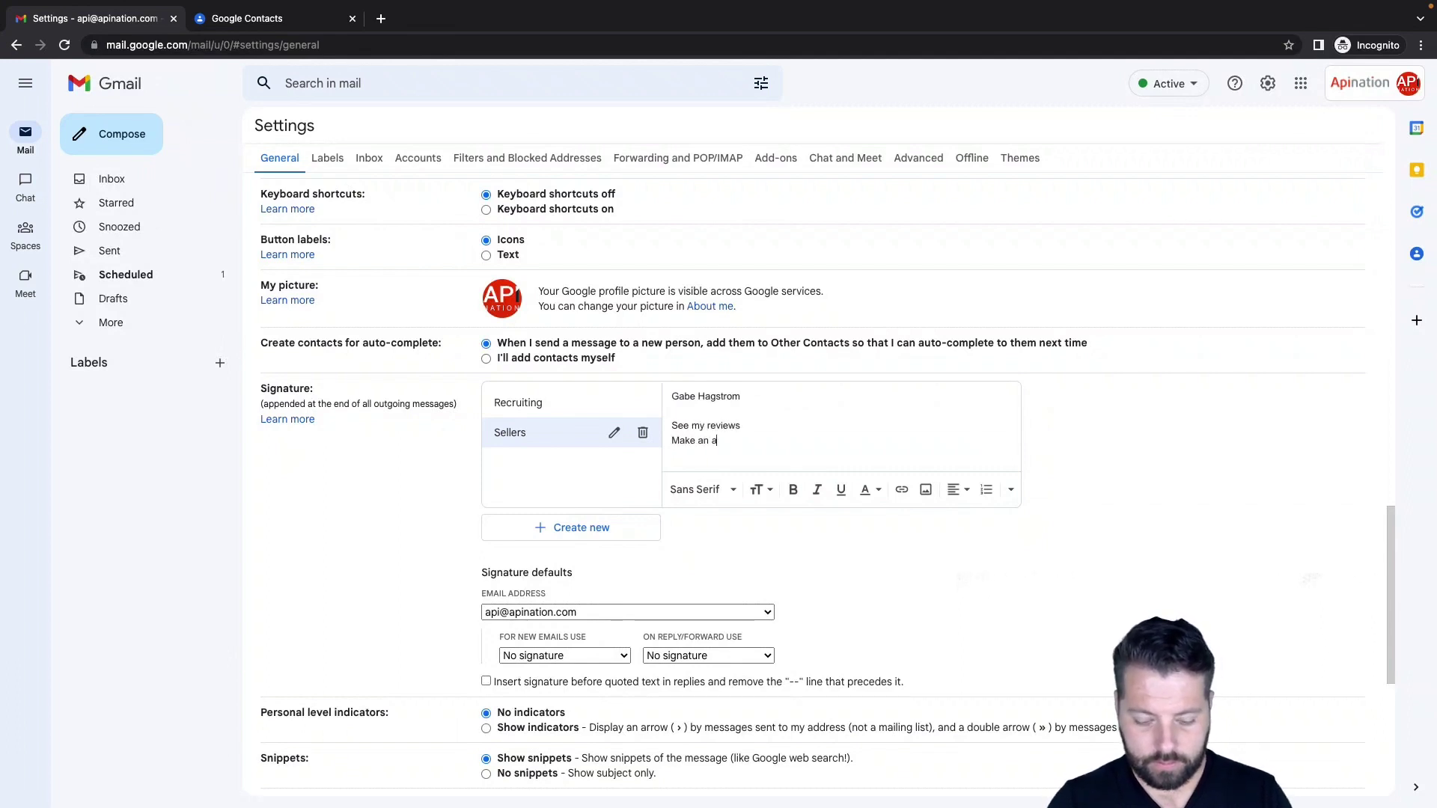
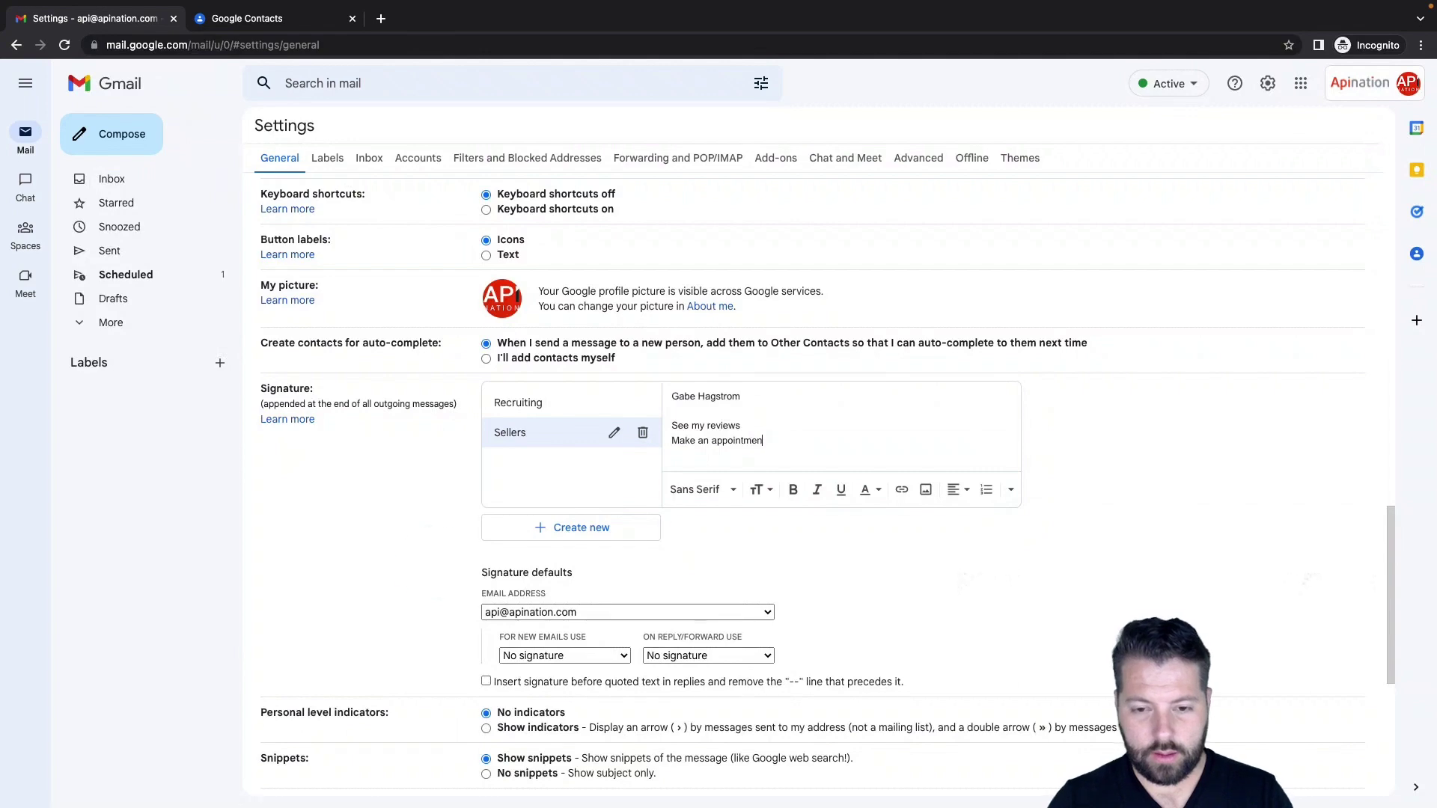
pyautogui.click(467, 509)
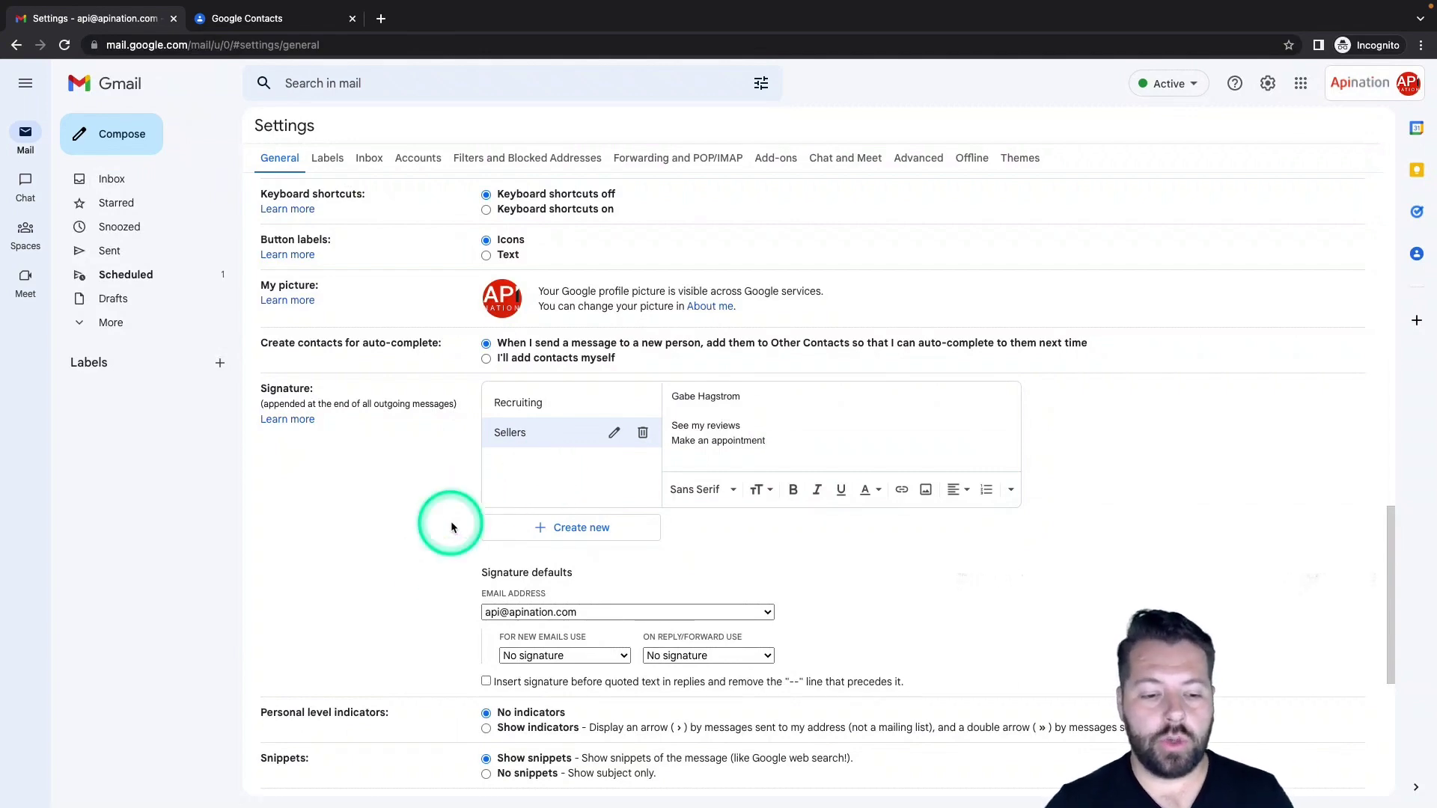
pyautogui.scroll(-5, 451, 524)
pyautogui.click(792, 715)
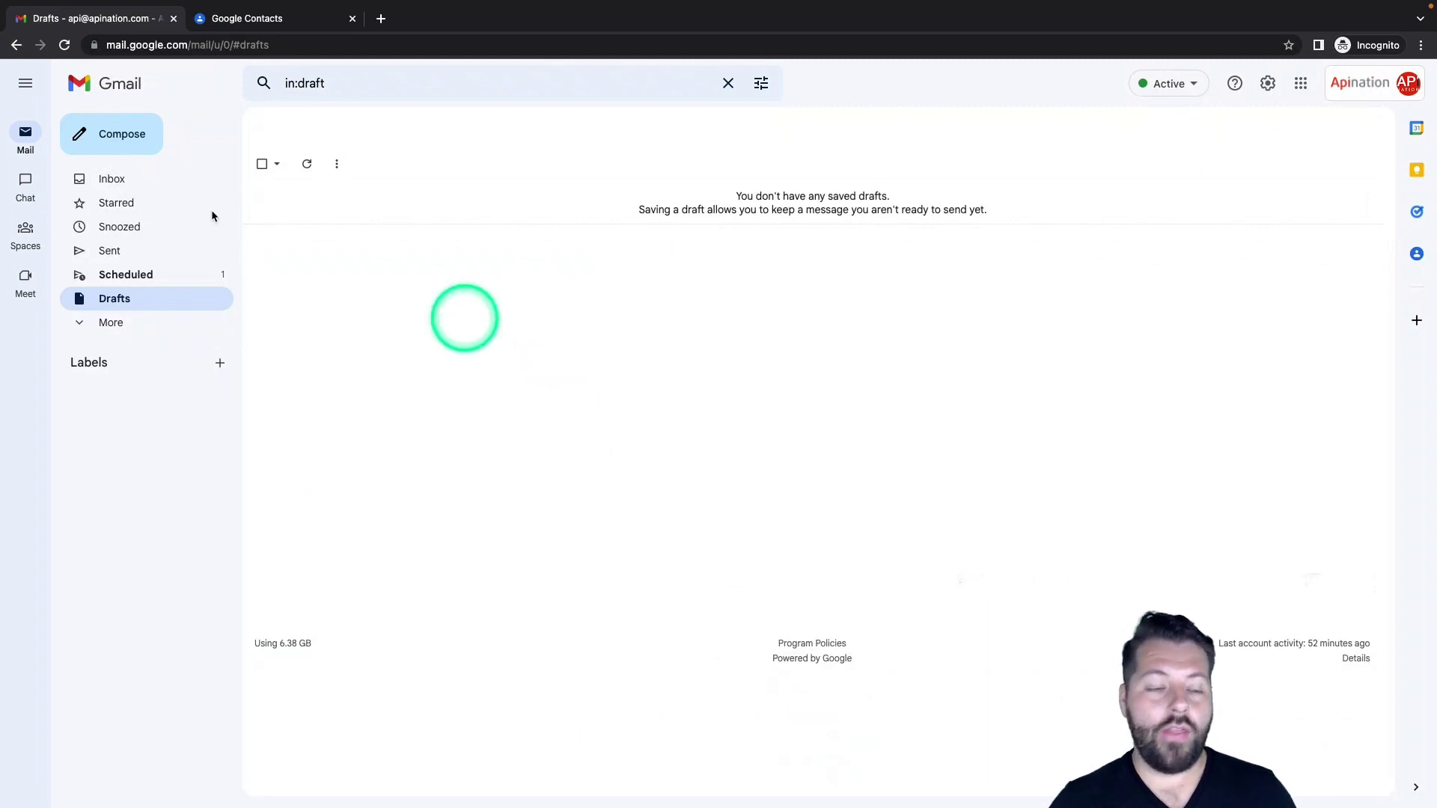
# Compose a new message with the Recruiting signature inserted, then close it as a draft
pyautogui.click(137, 149)
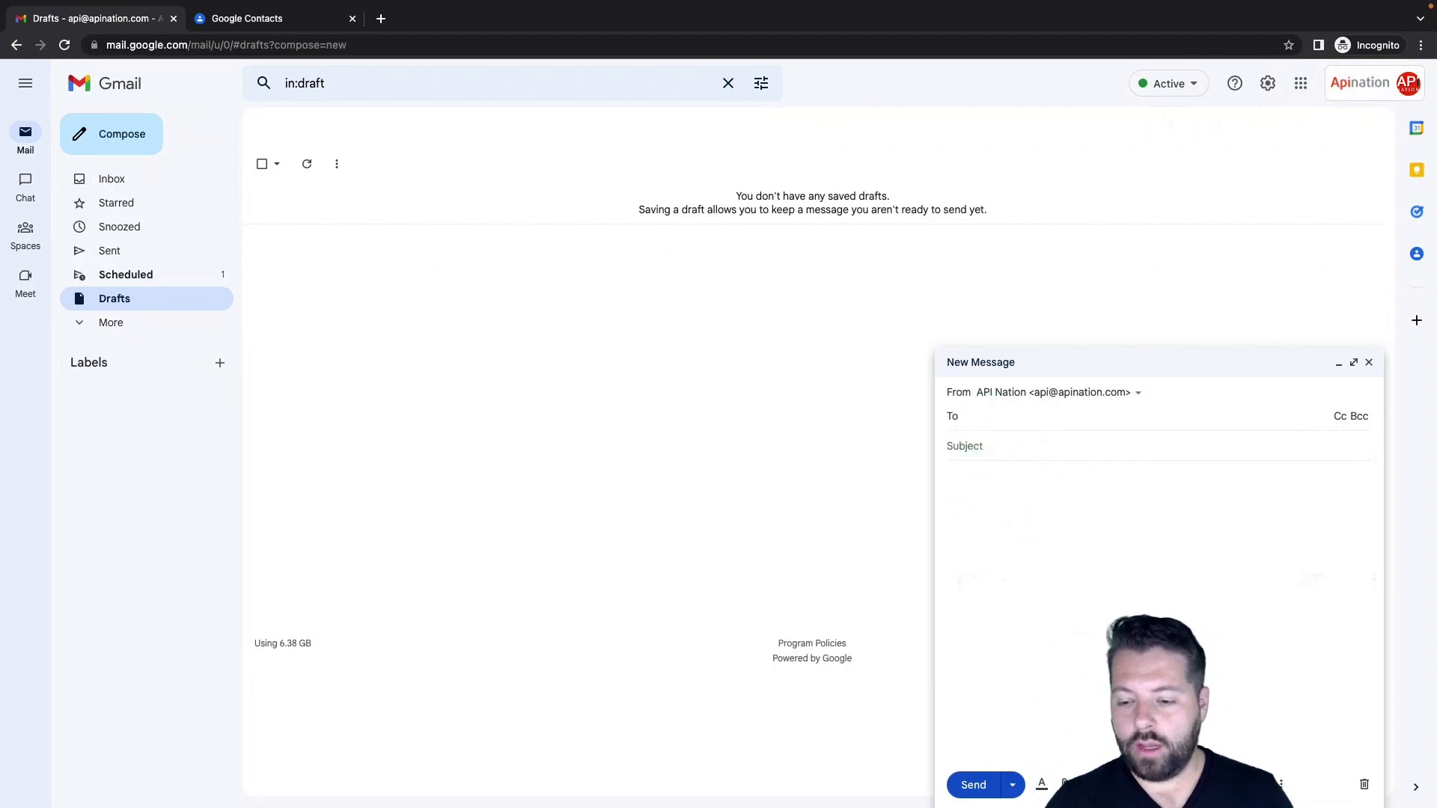
pyautogui.click(1044, 550)
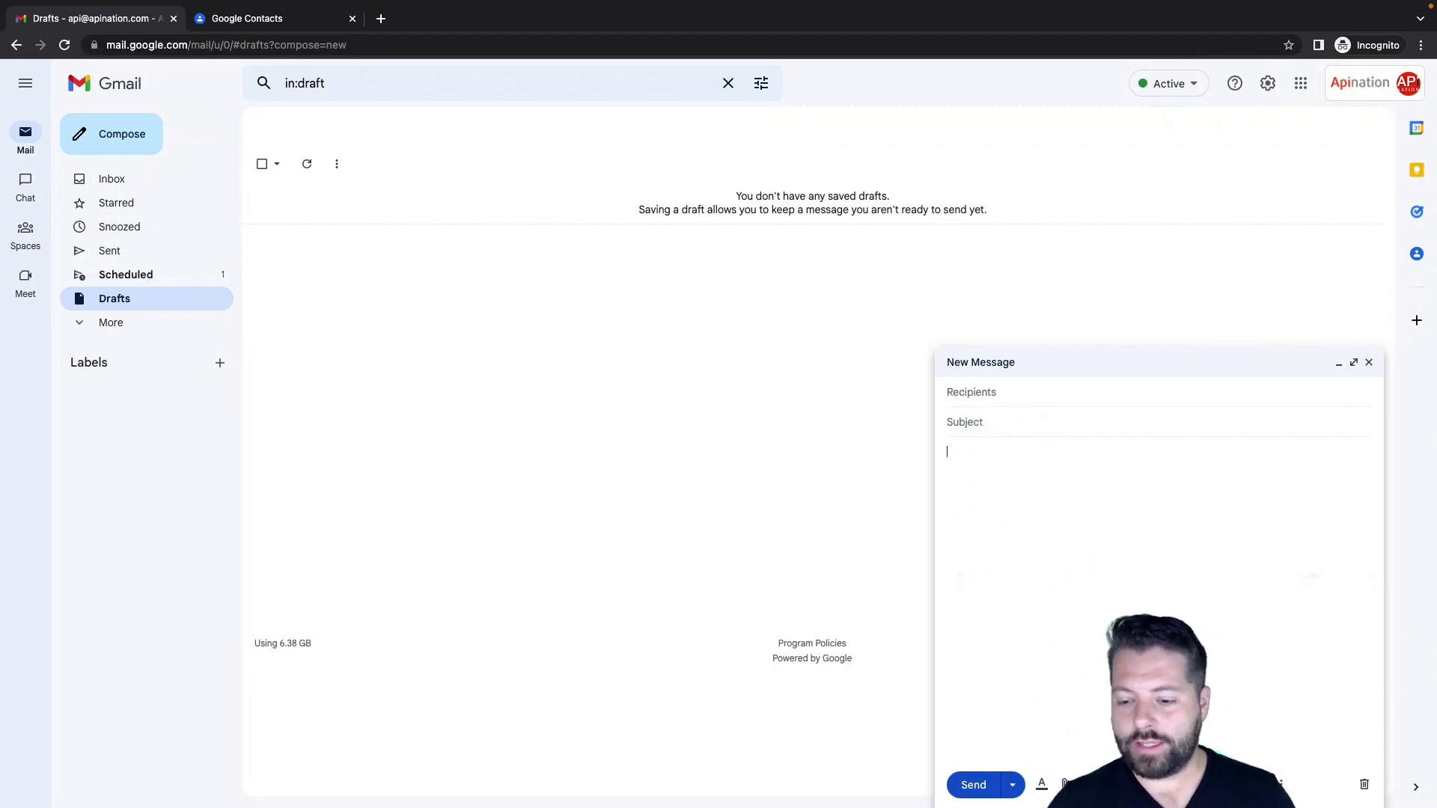
pyautogui.click(1258, 785)
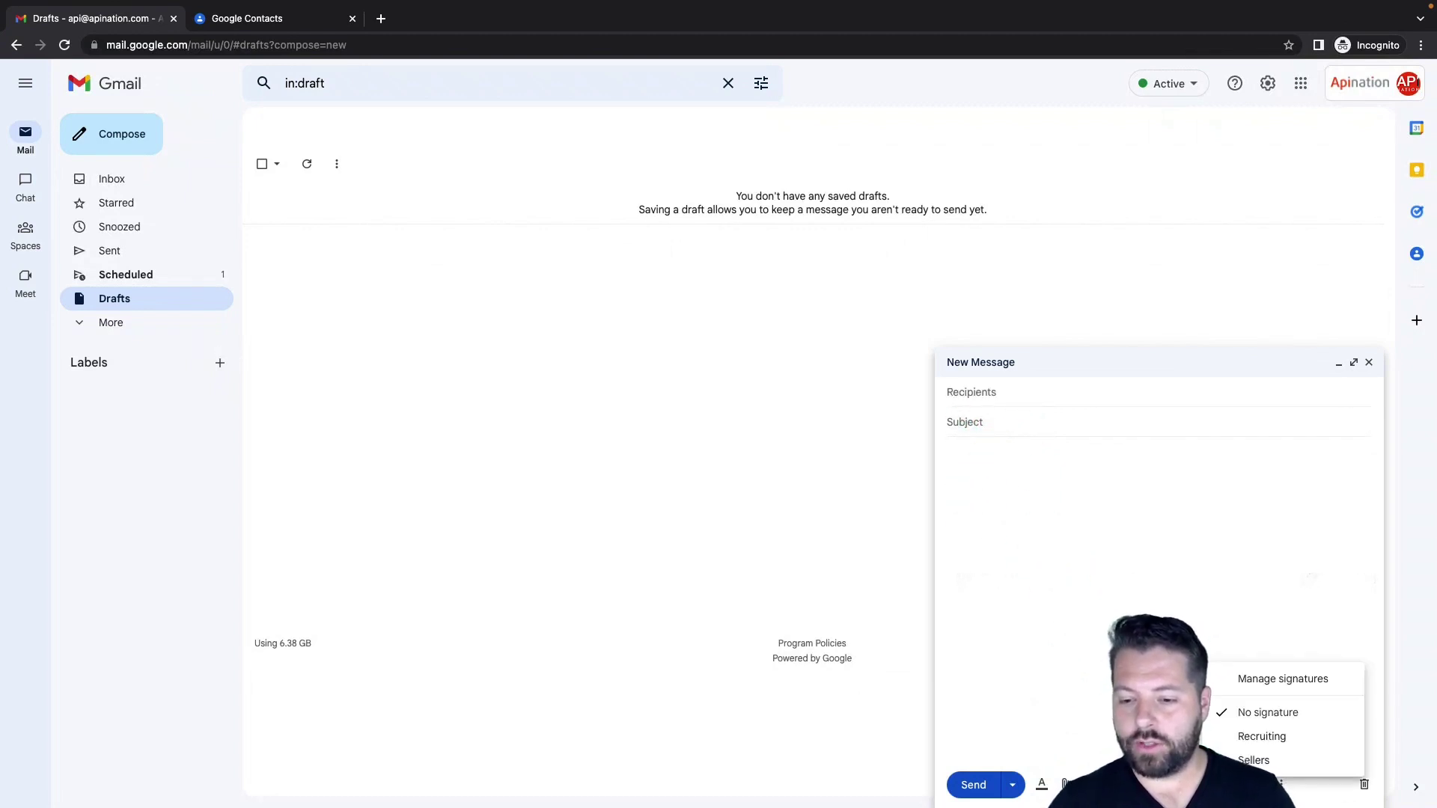
pyautogui.click(1252, 740)
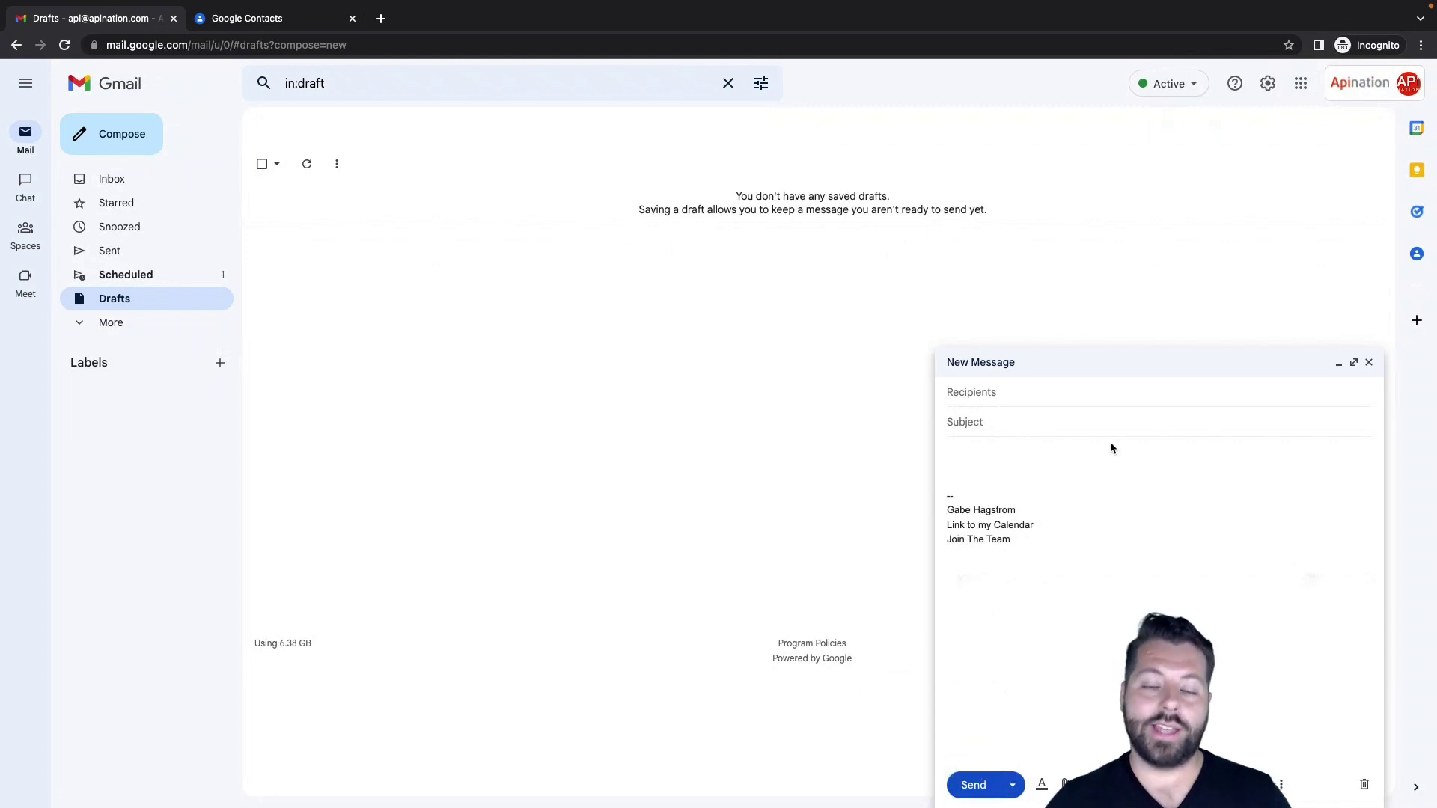
pyautogui.click(1369, 362)
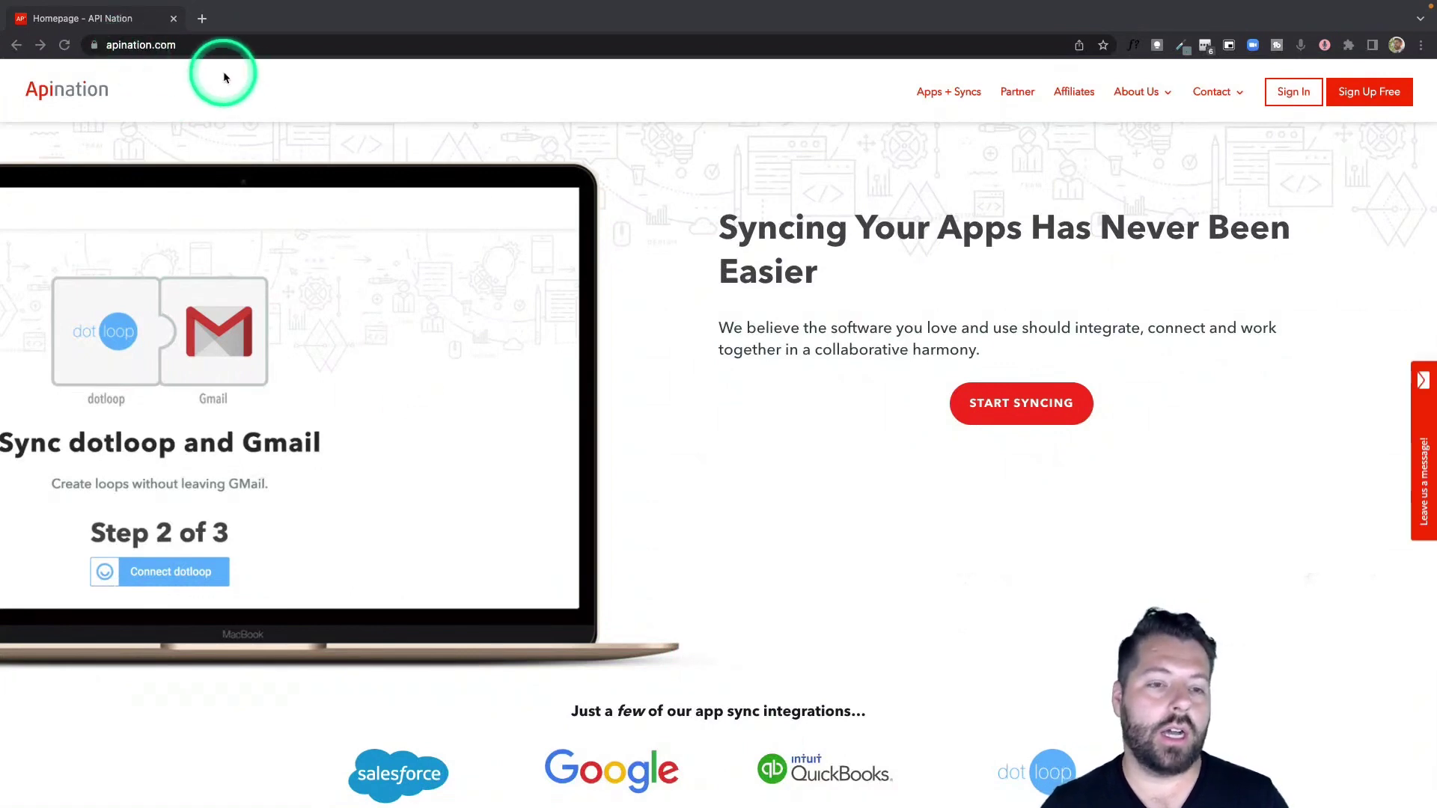
# Open the Google Contacts integration page from Apination's sync apps list
pyautogui.click(1034, 405)
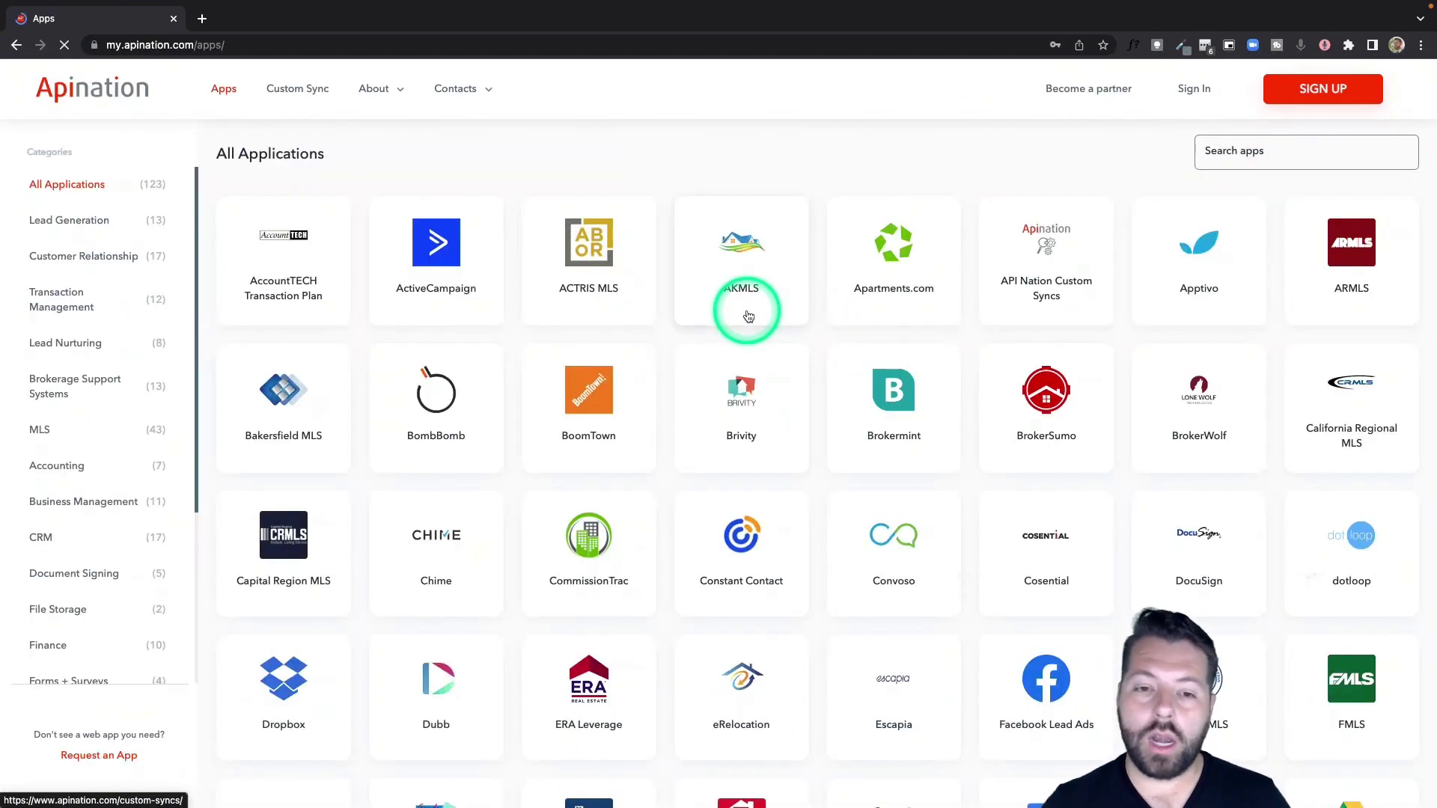
pyautogui.scroll(-2, 834, 481)
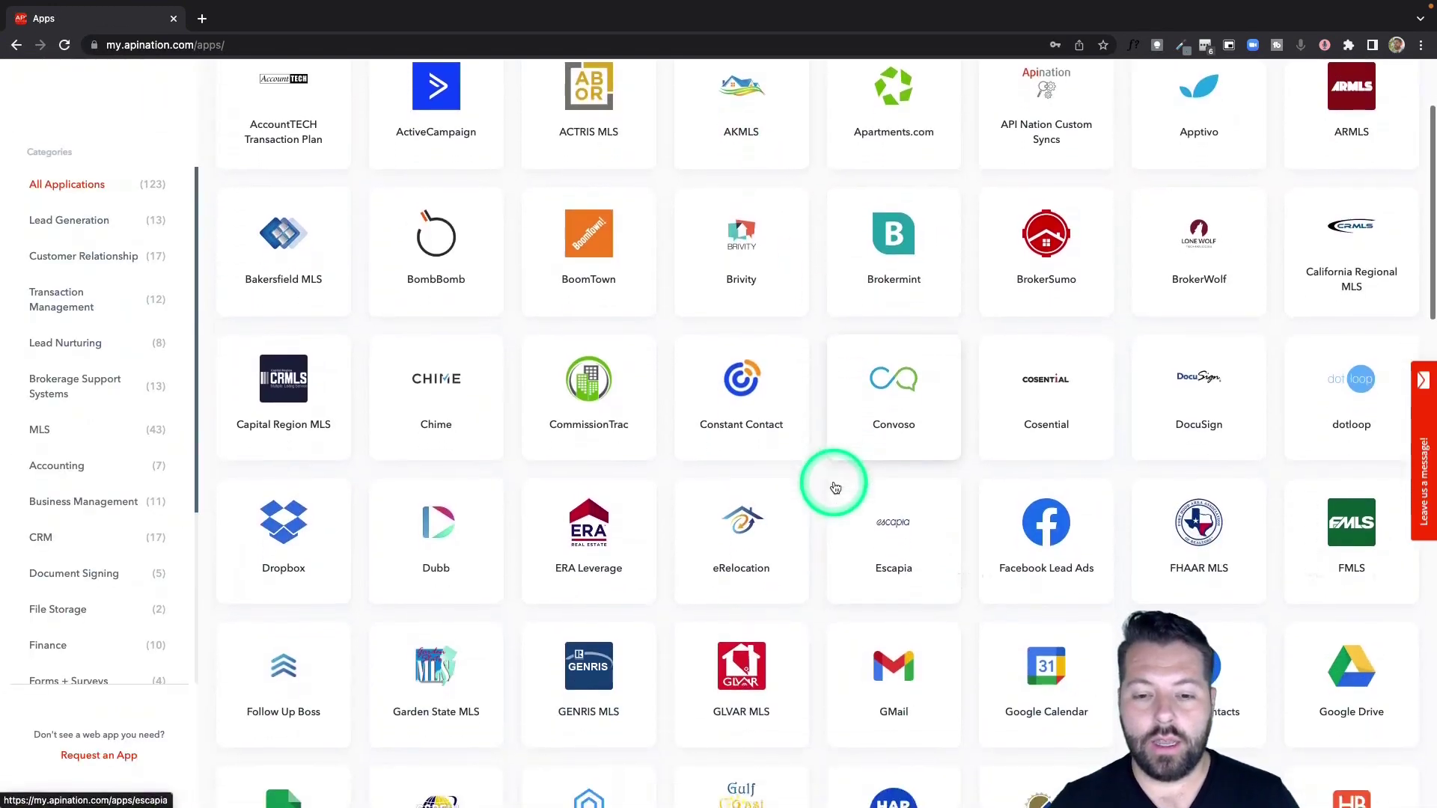
pyautogui.scroll(-5, 835, 488)
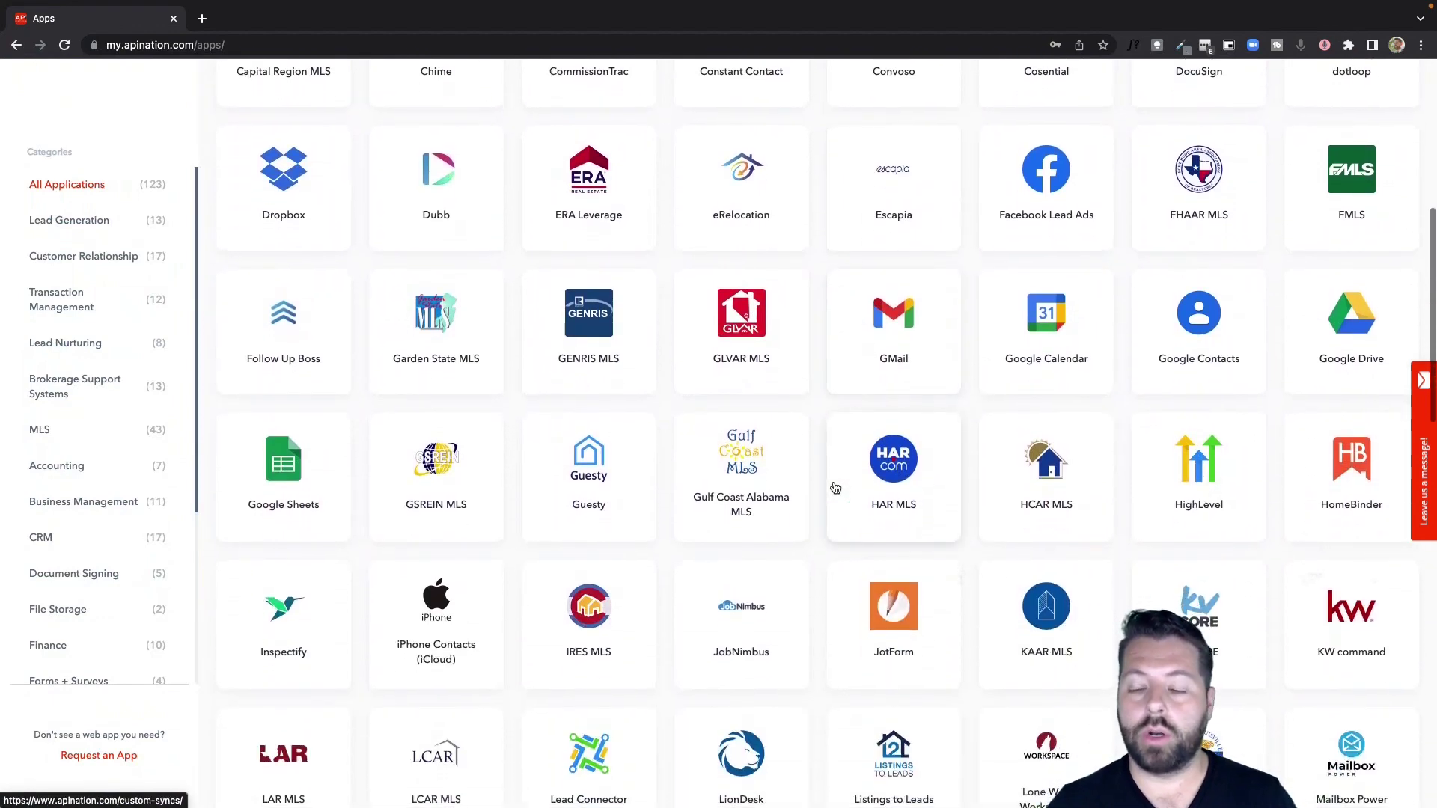
pyautogui.scroll(-1, 836, 488)
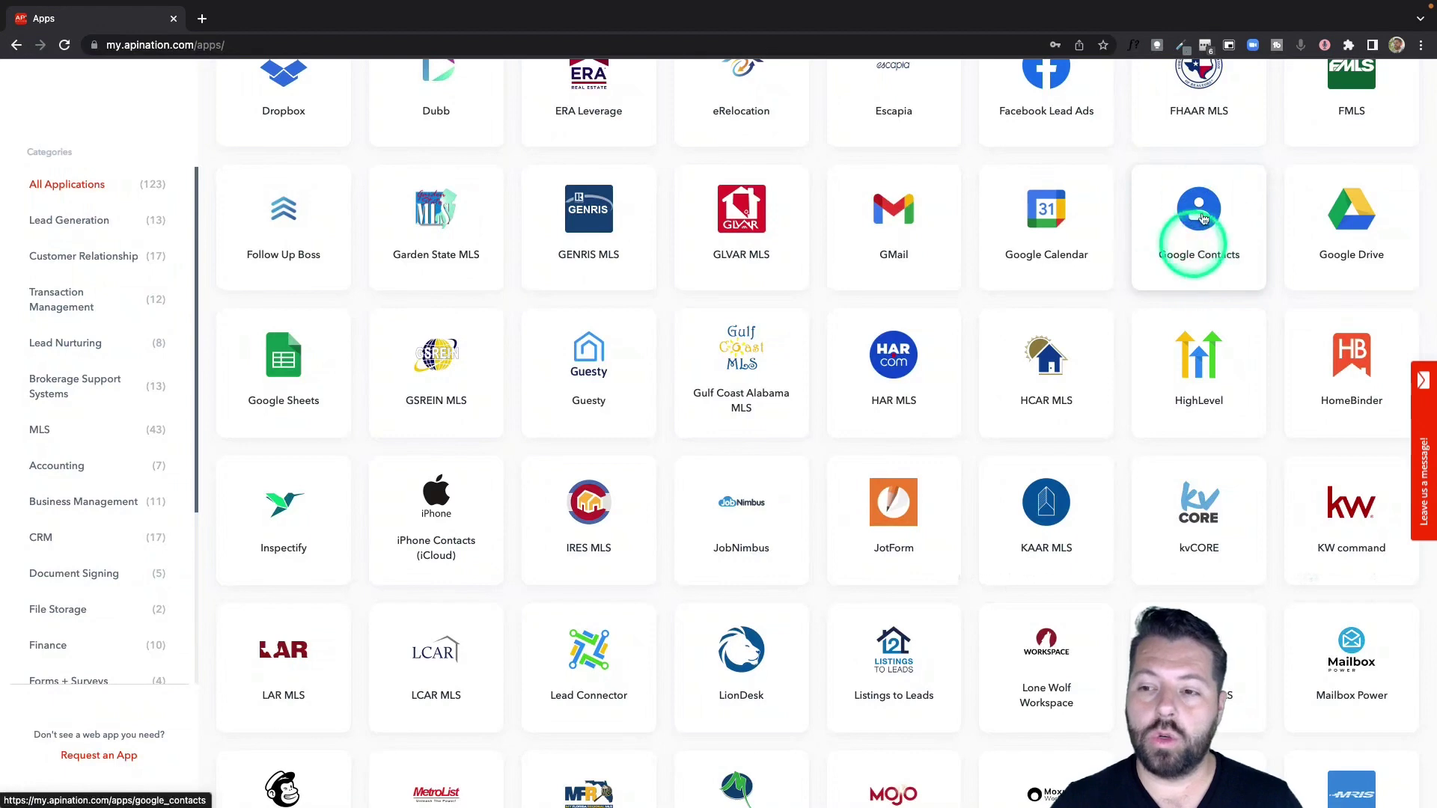
pyautogui.click(1203, 218)
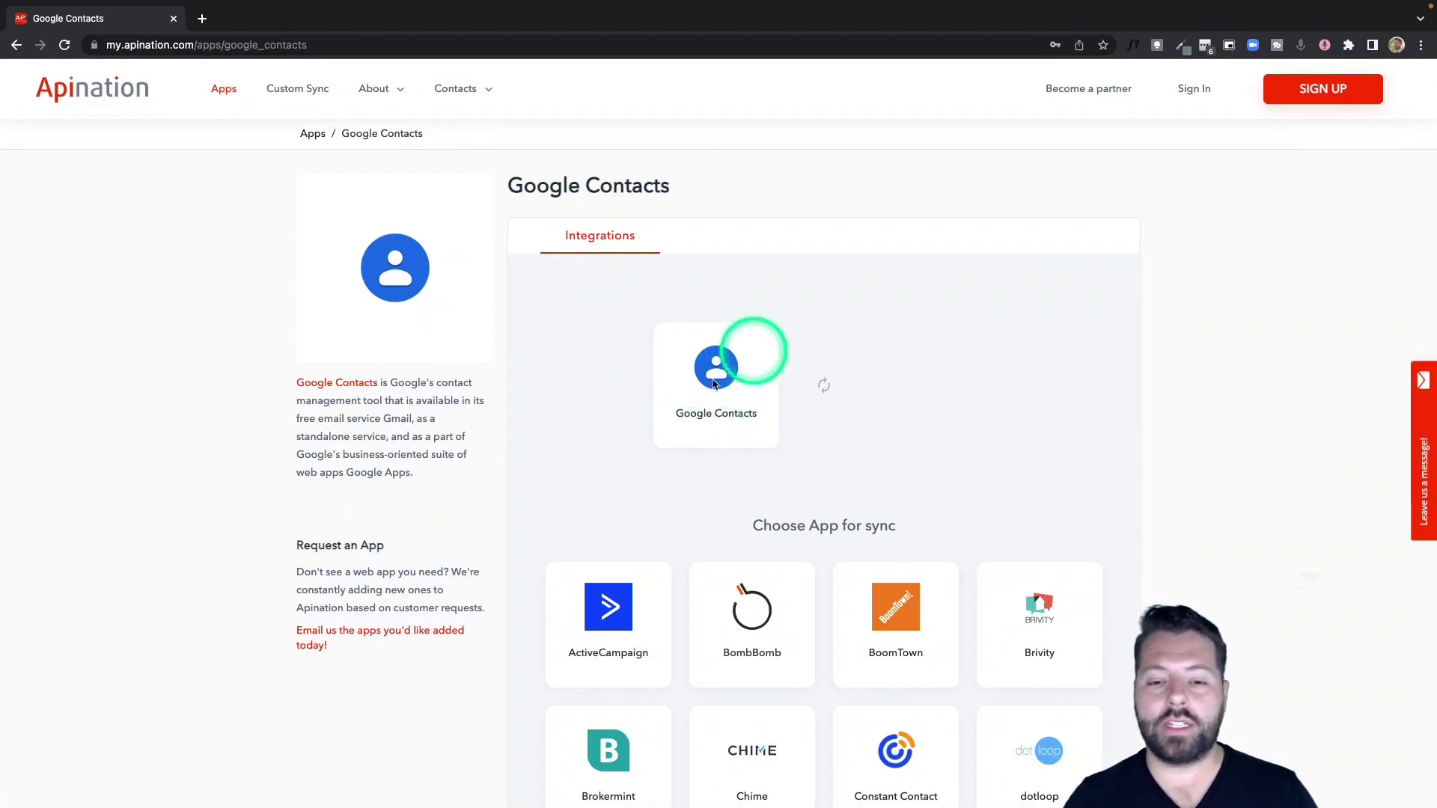
# Open the kvCORE integration with Google Contacts from the 'Choose App for sync' grid
pyautogui.scroll(-3, 763, 552)
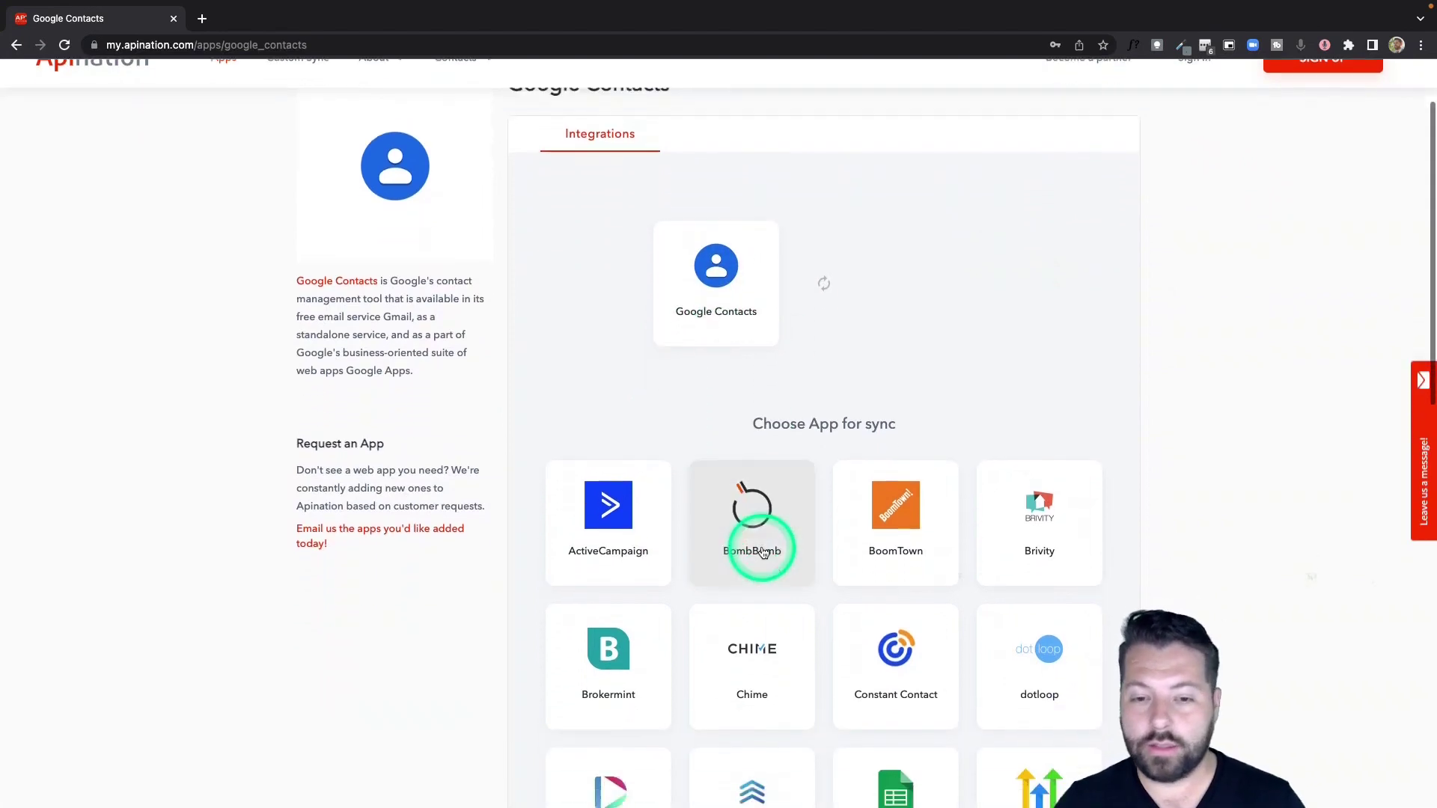
pyautogui.scroll(-3, 763, 552)
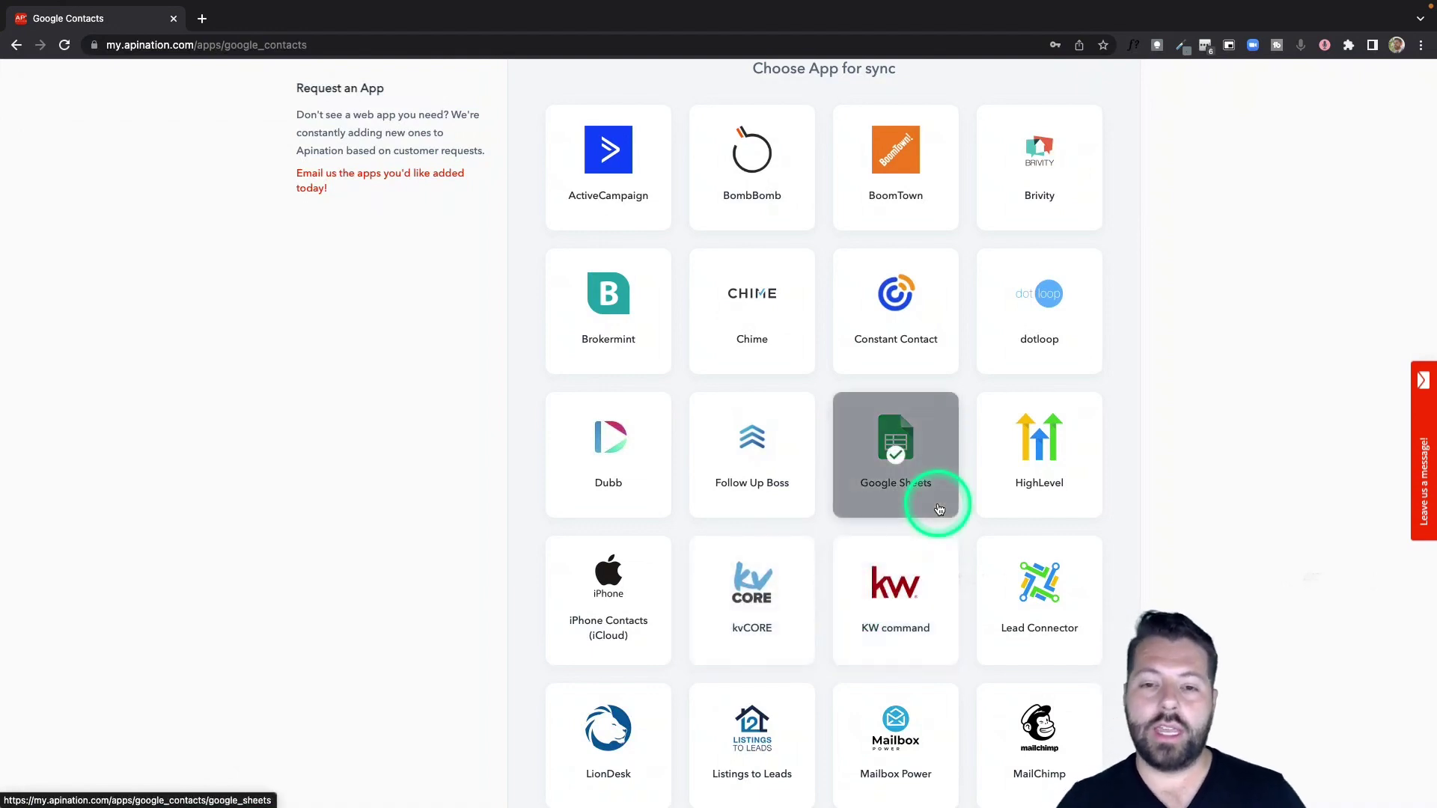
pyautogui.scroll(-2, 852, 575)
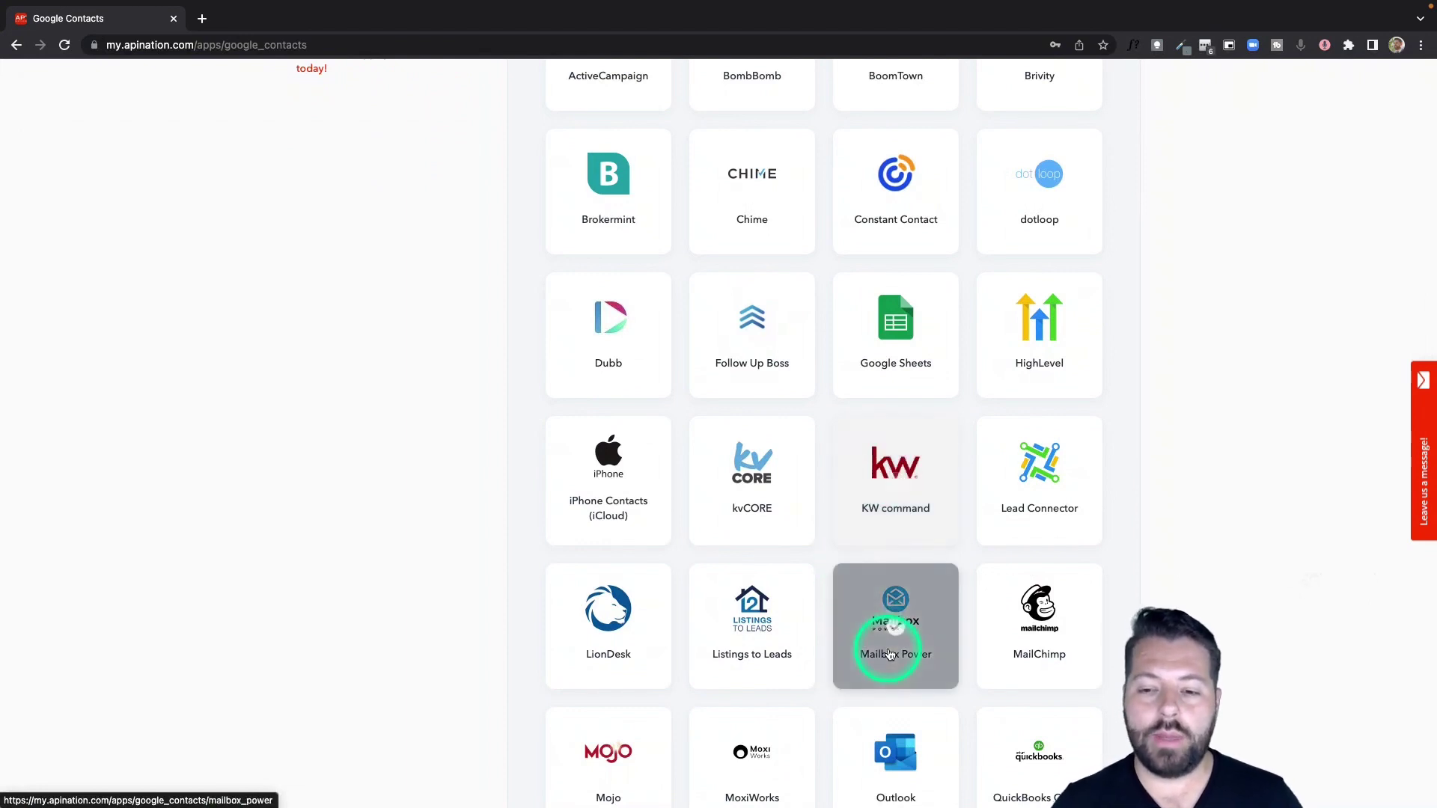
pyautogui.click(765, 497)
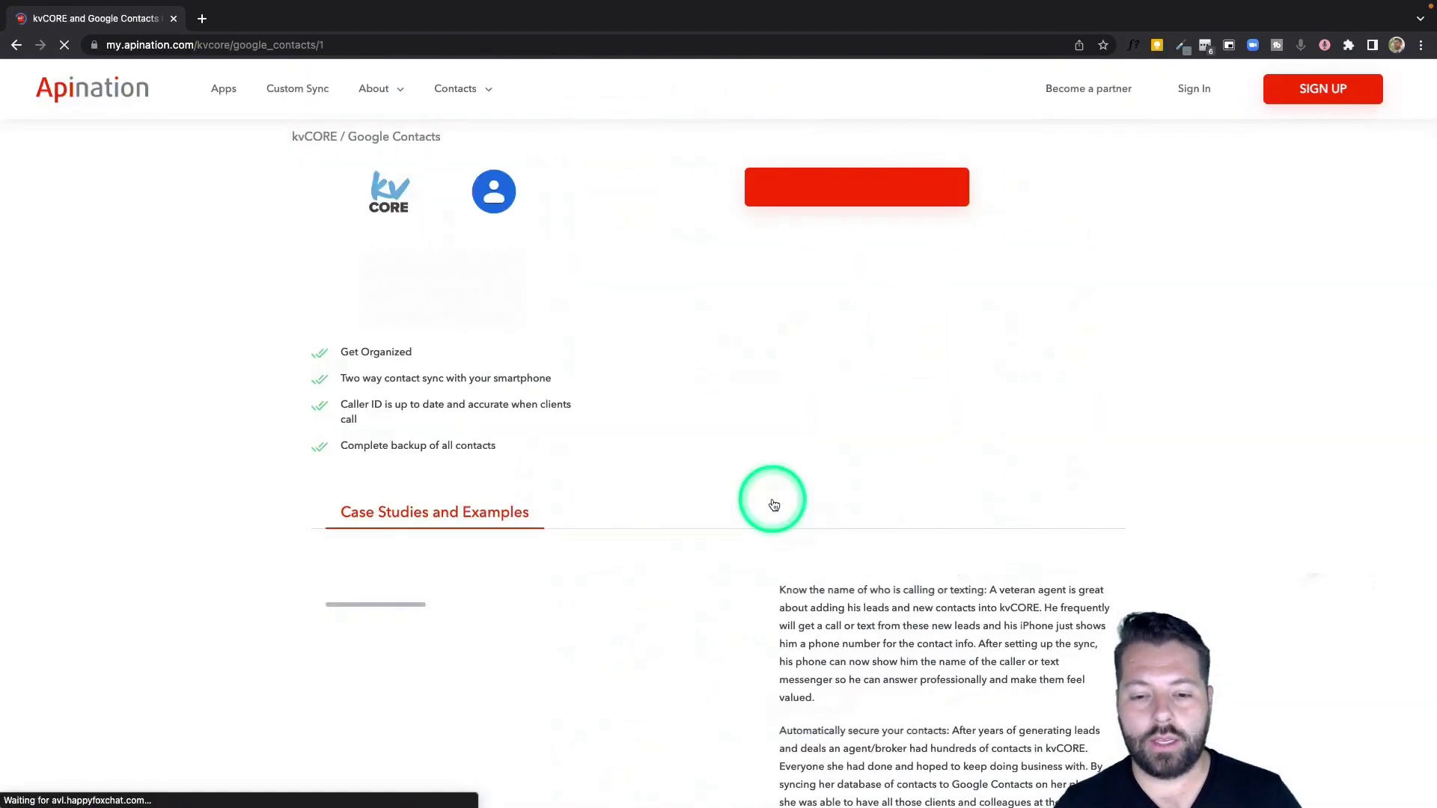
# Begin connecting kvCORE with STEP 1: CONNECT KVCORE
pyautogui.click(851, 399)
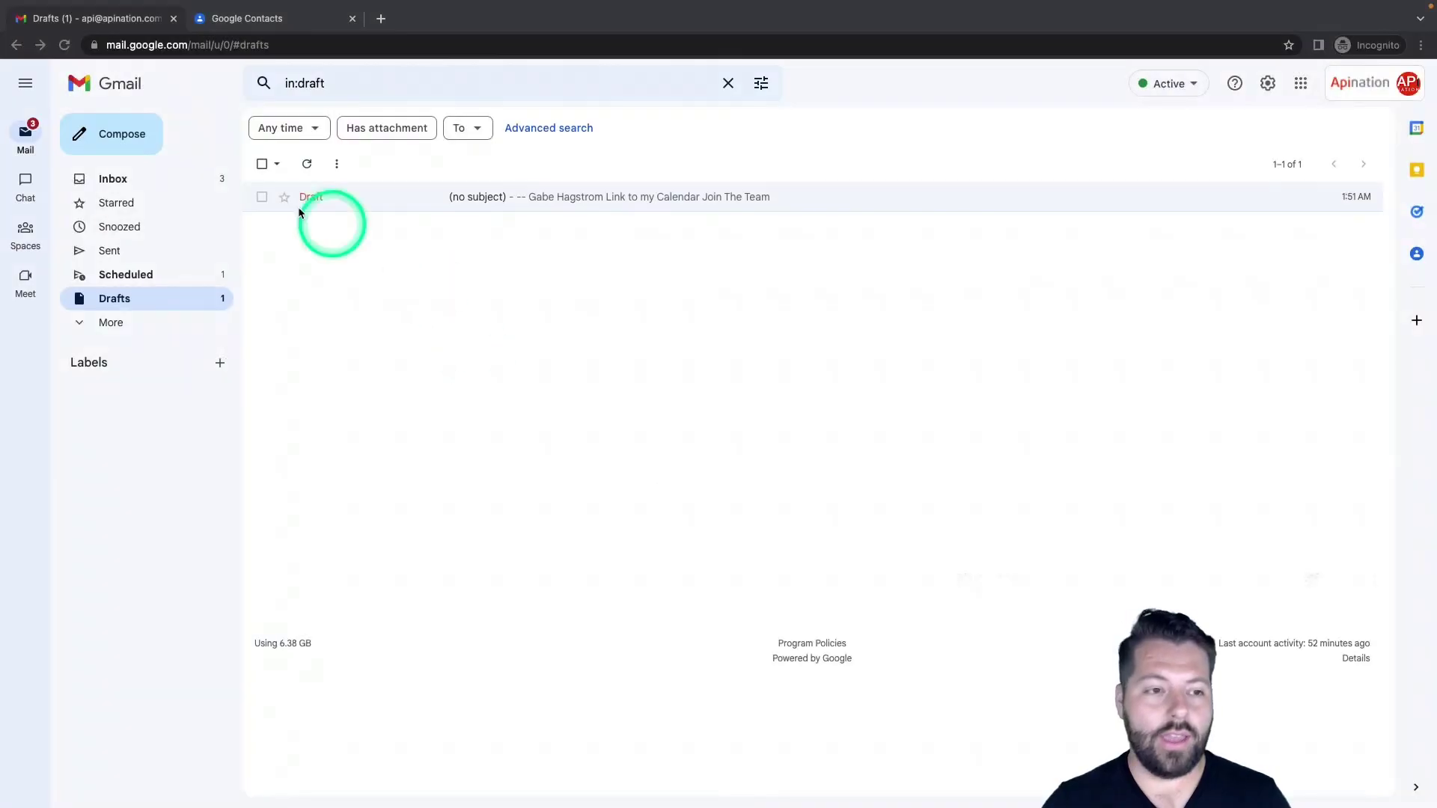
# Start a blank new message with the cursor in the To field
pyautogui.click(124, 133)
pyautogui.click(123, 134)
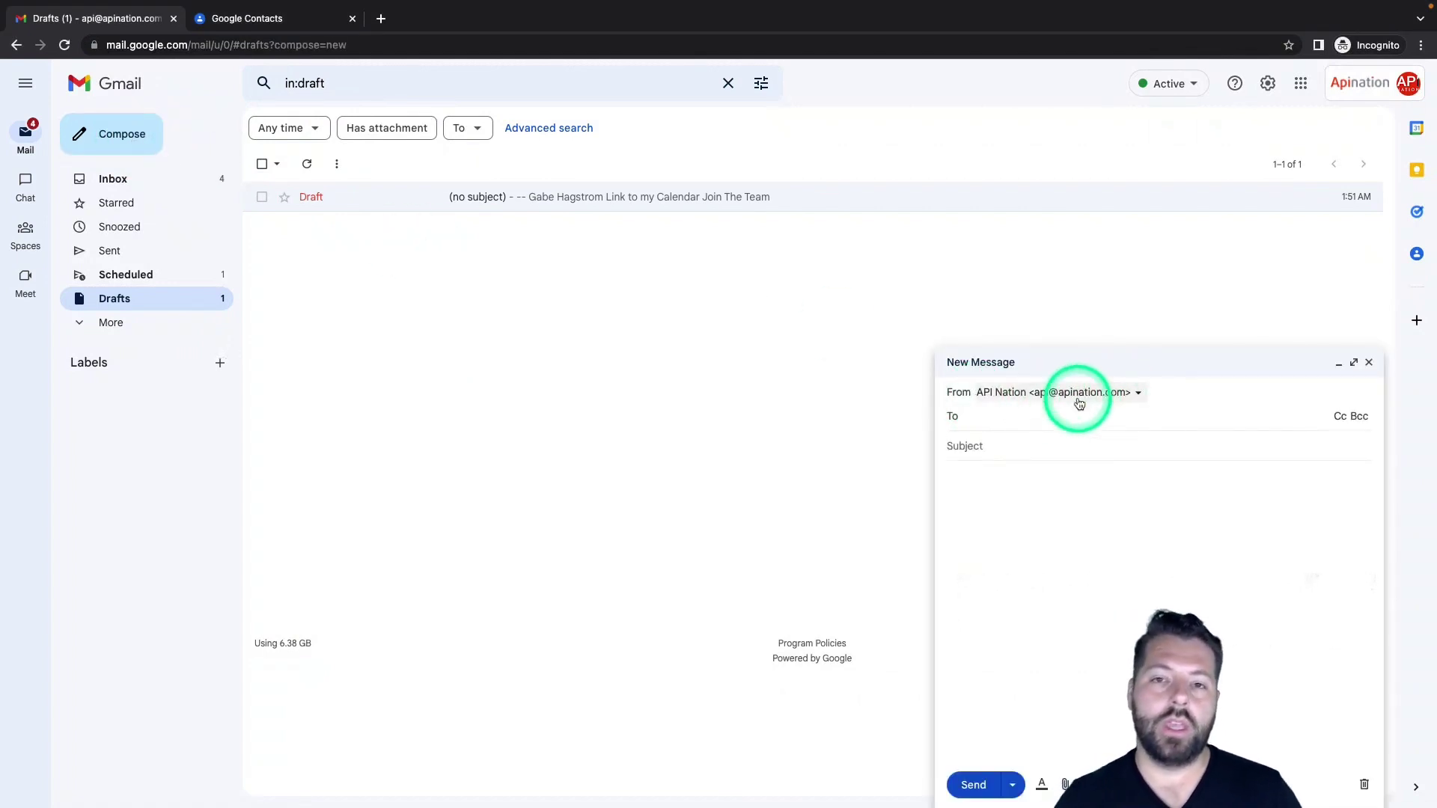
pyautogui.click(1079, 404)
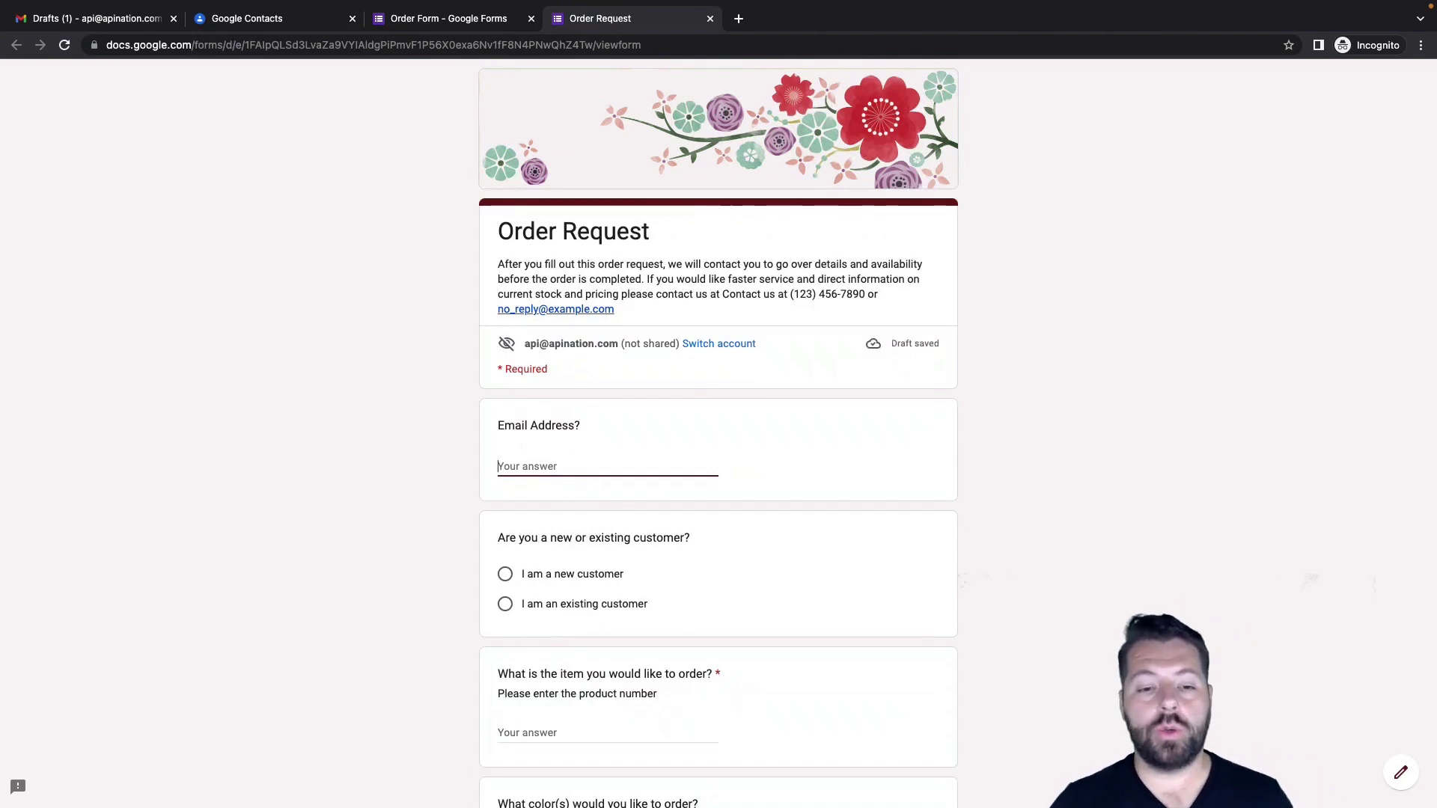
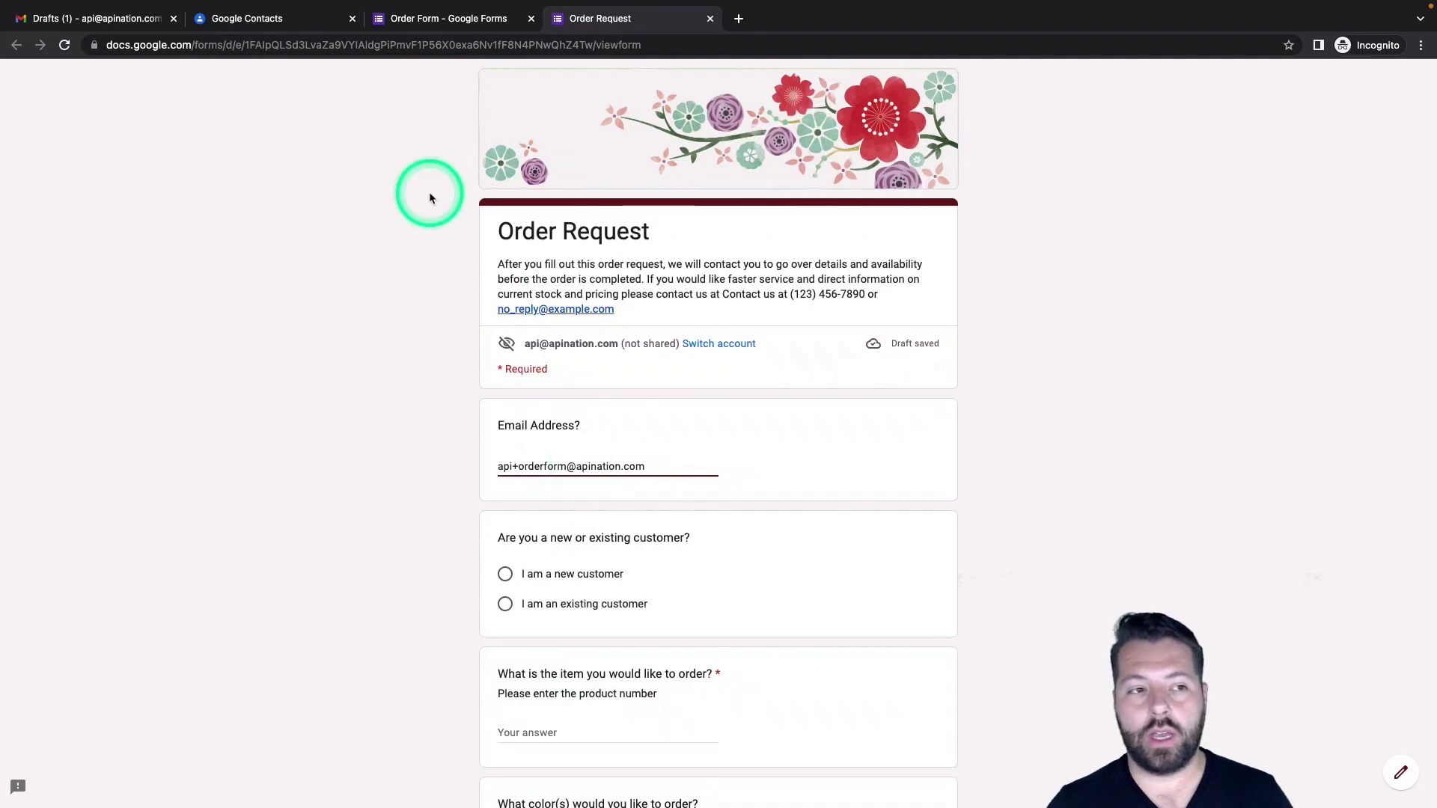
# Enter the user's email address tagged with +orderform in the Email Address field, then return to Gmail
pyautogui.click(122, 20)
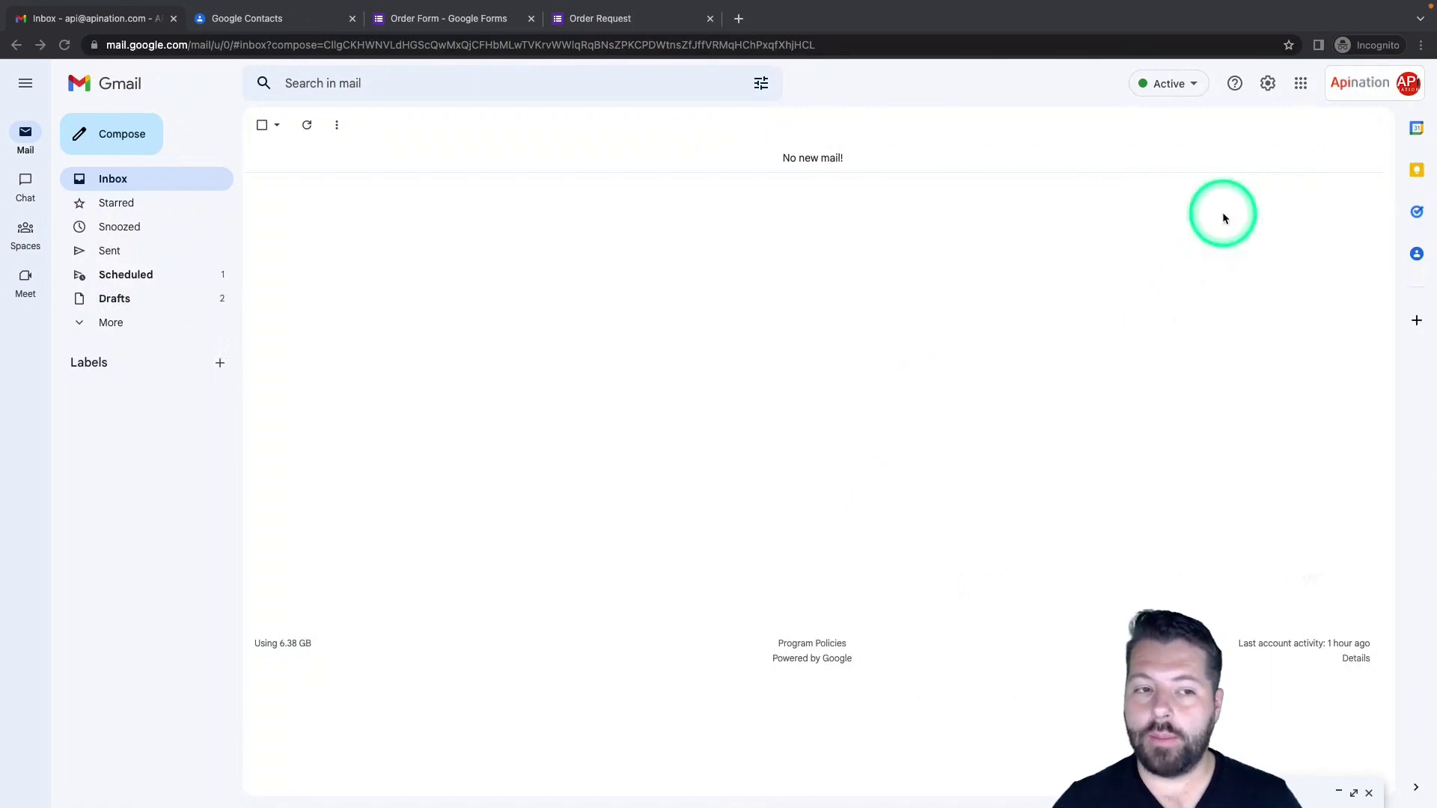
# Set Templates to Enable in Gmail's Advanced settings and save the changes
pyautogui.click(1271, 87)
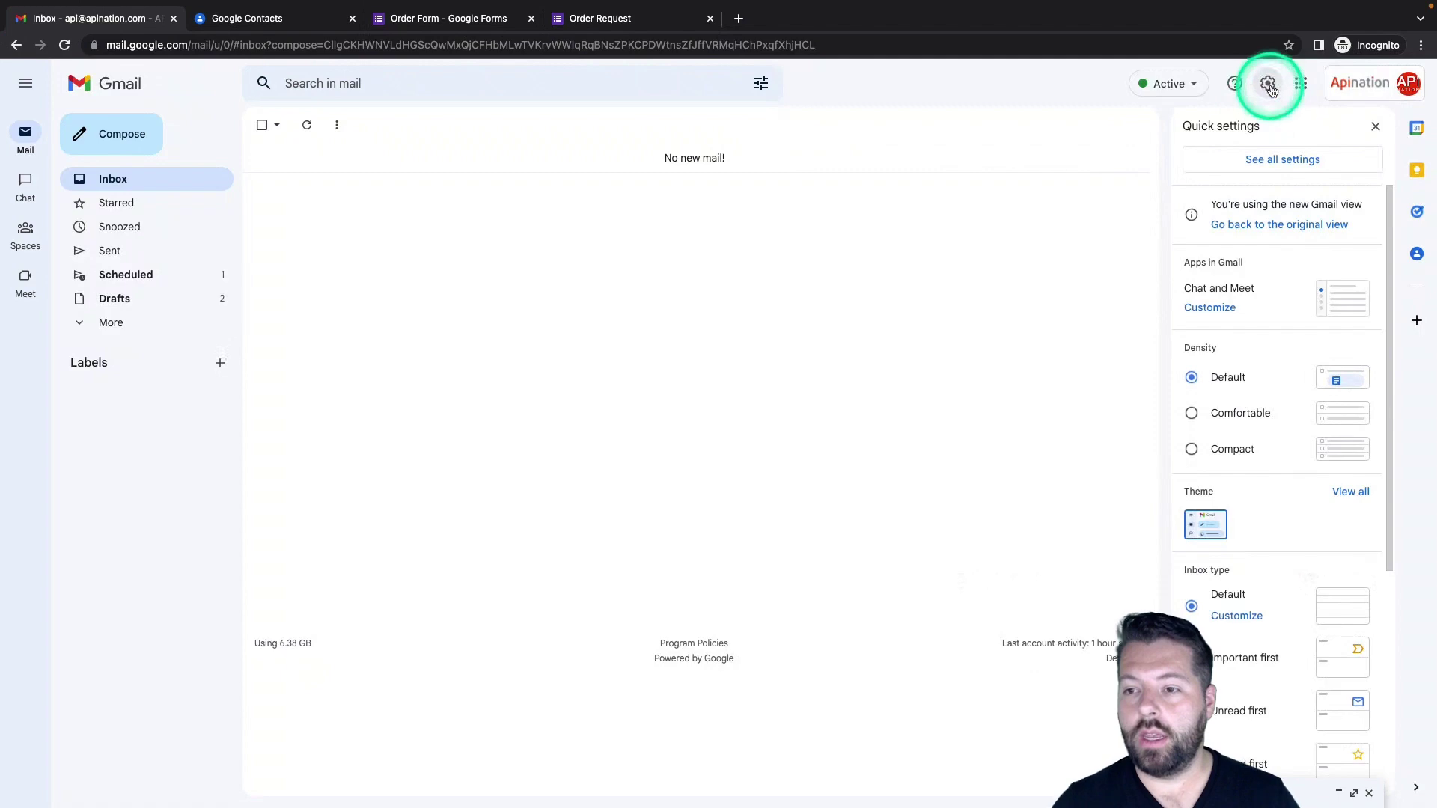
pyautogui.click(1257, 160)
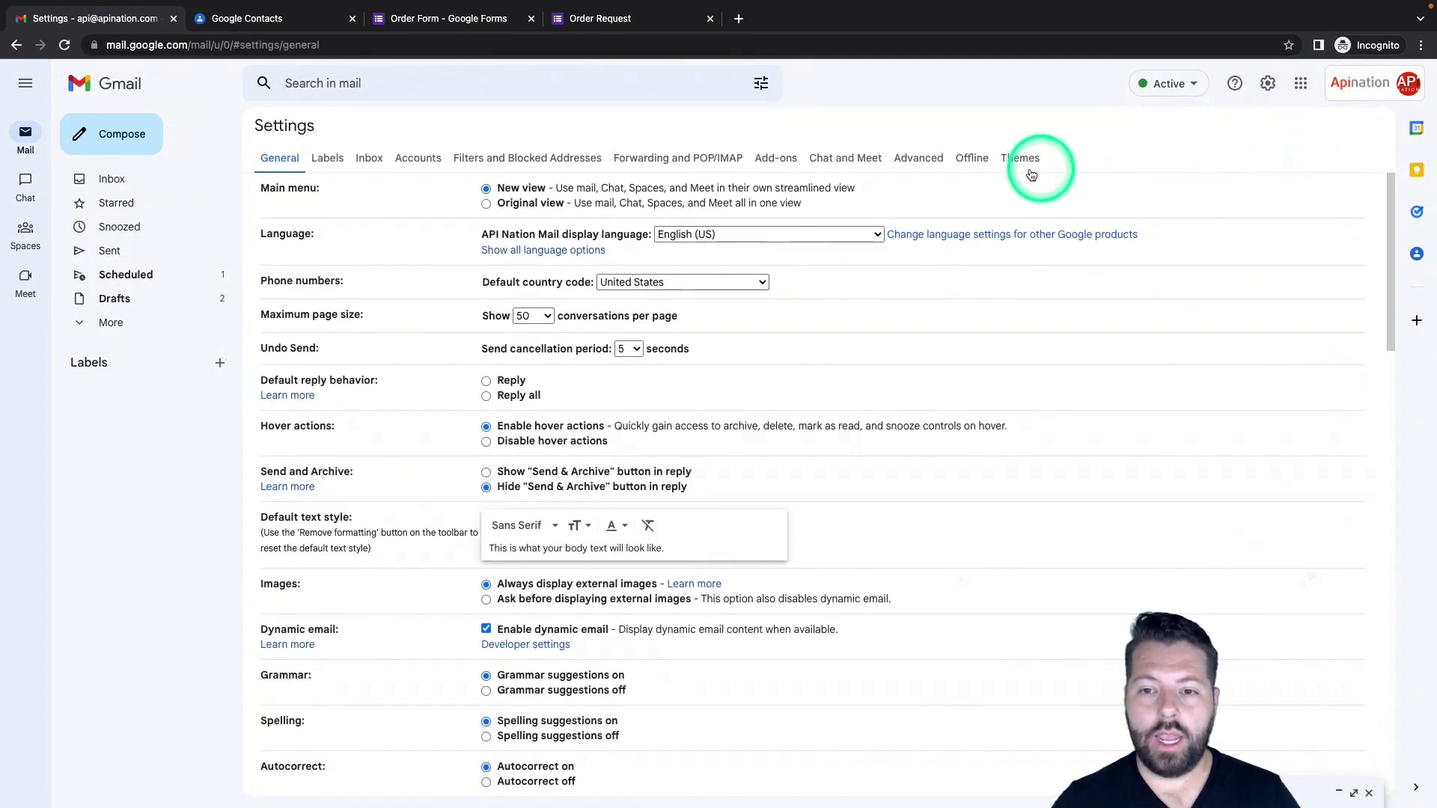
pyautogui.click(923, 161)
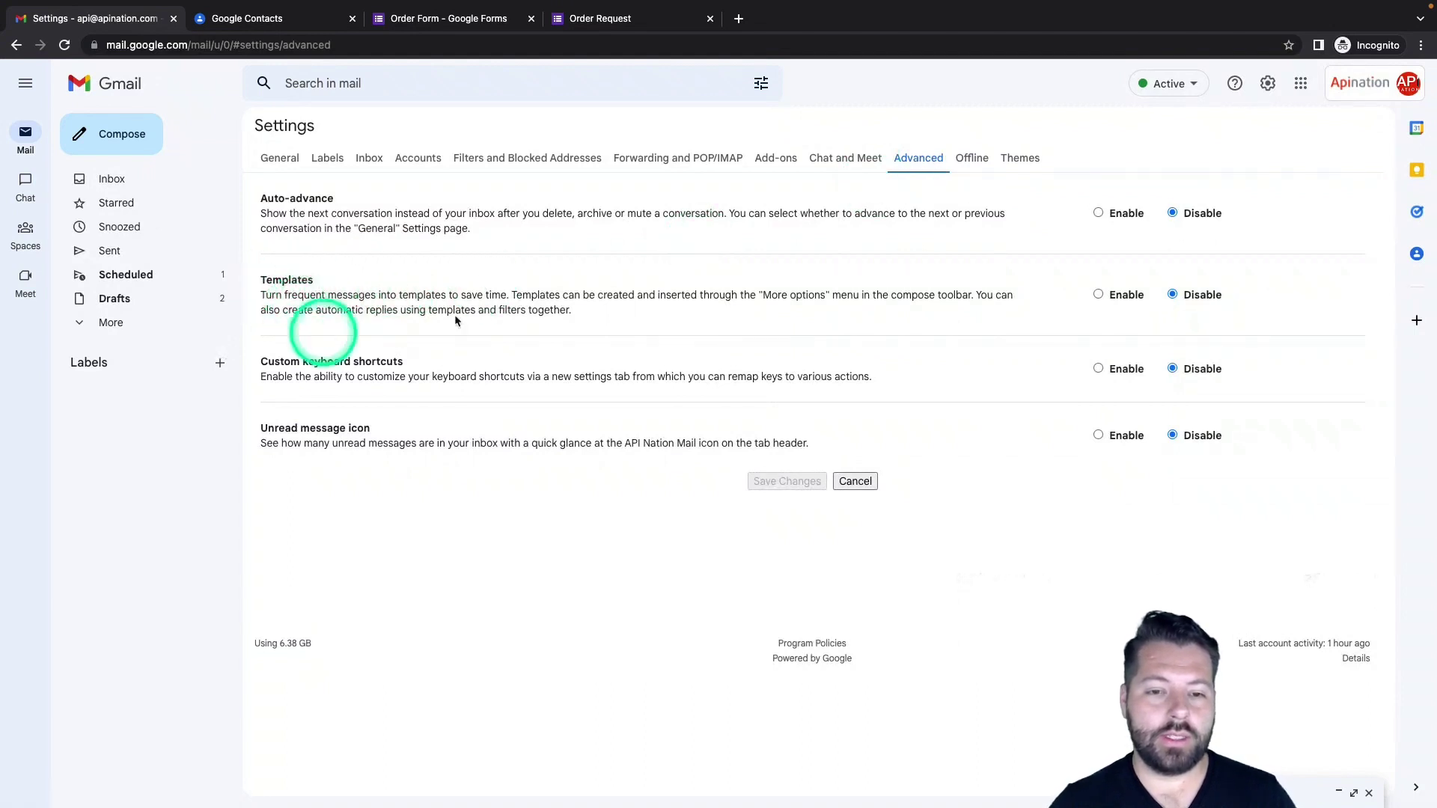
pyautogui.click(1099, 295)
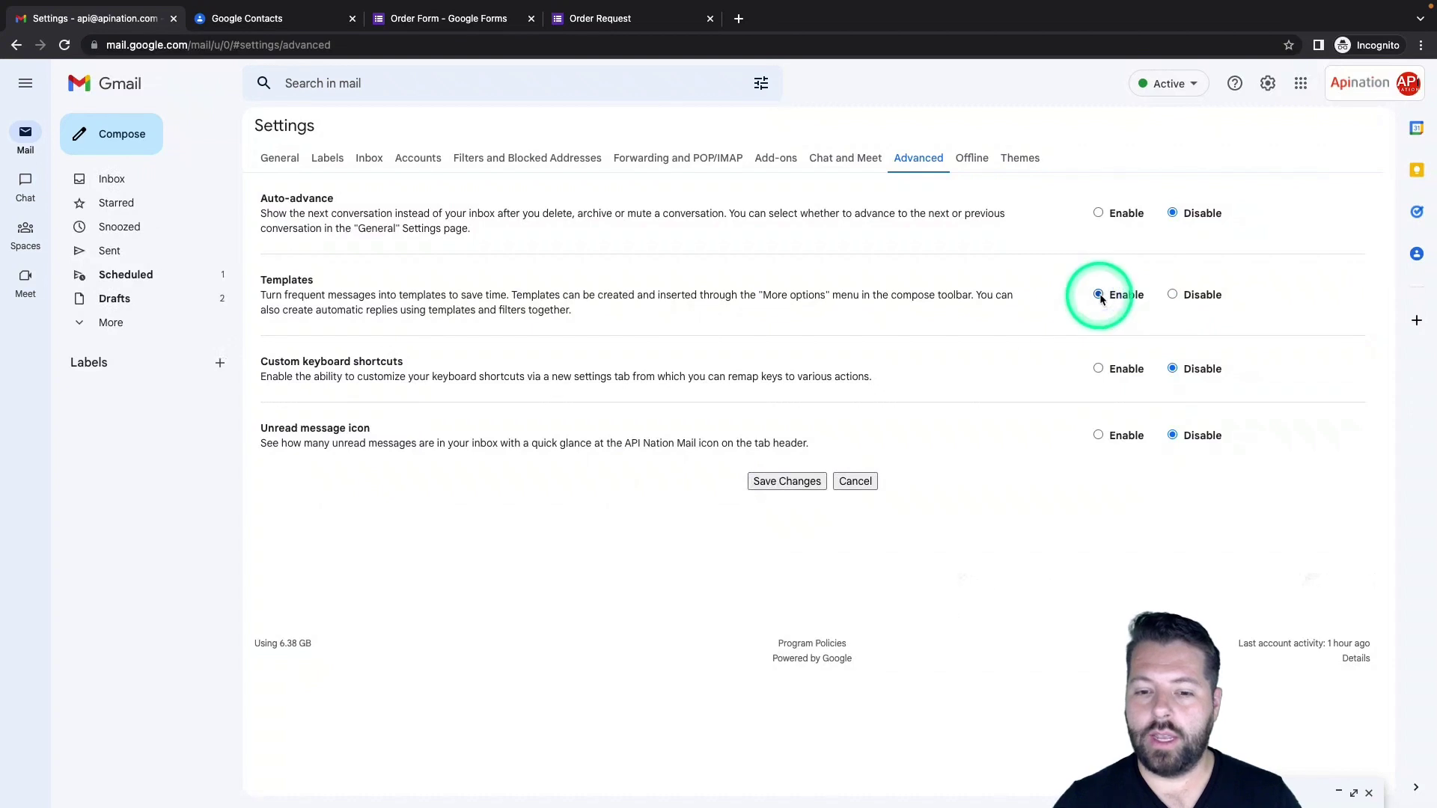
pyautogui.click(787, 482)
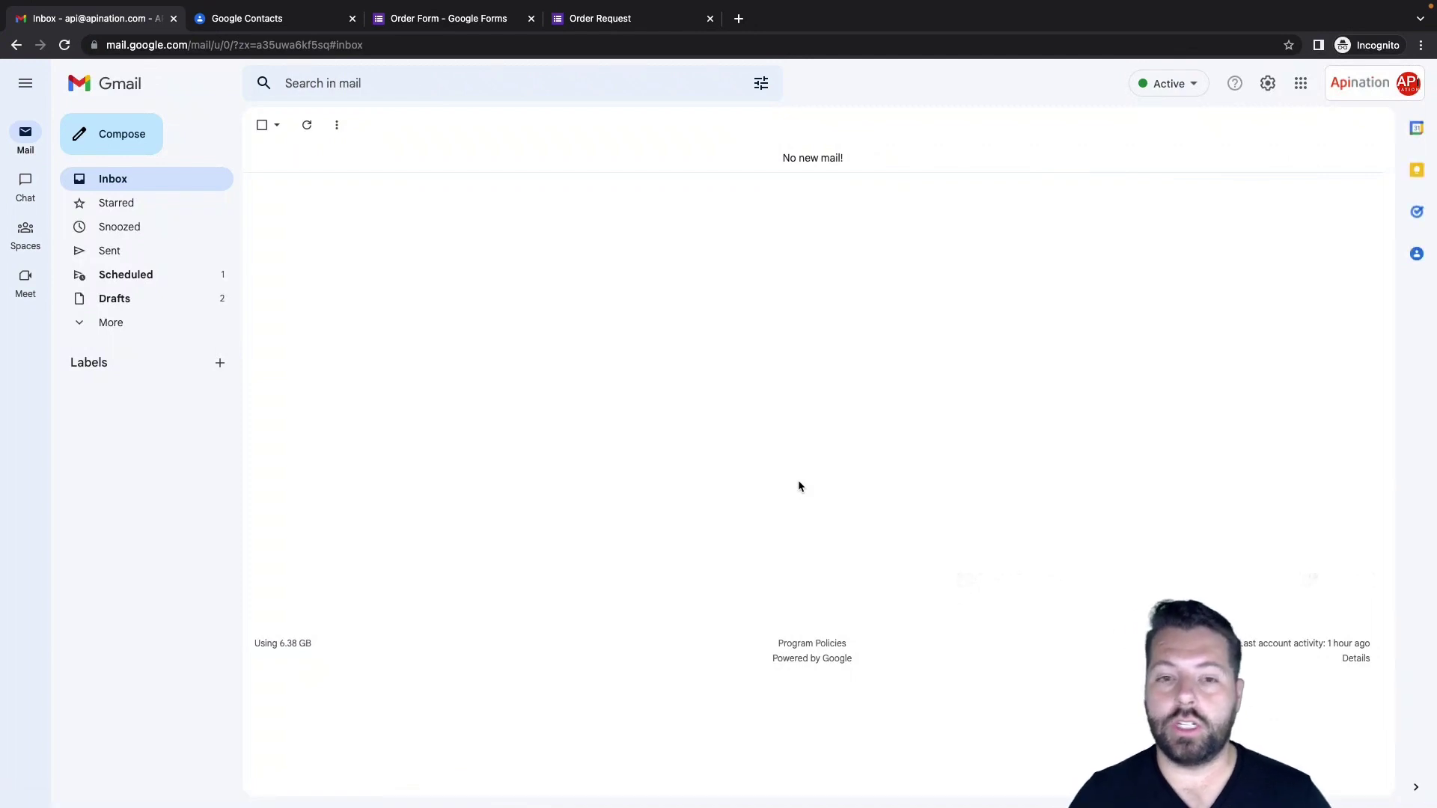
# Save the Test email draft as a new template named 'Canned Response'
pyautogui.click(158, 308)
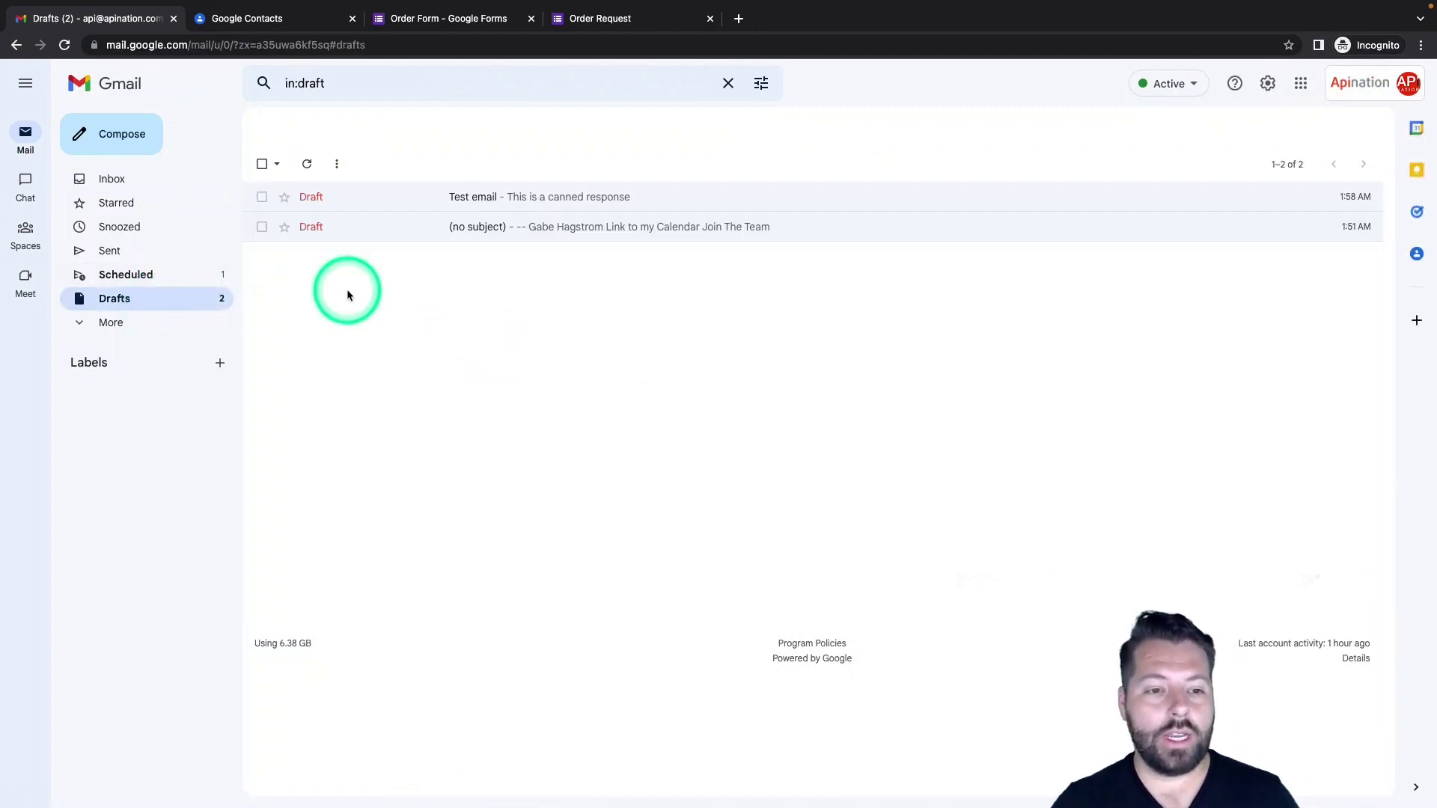
pyautogui.click(465, 213)
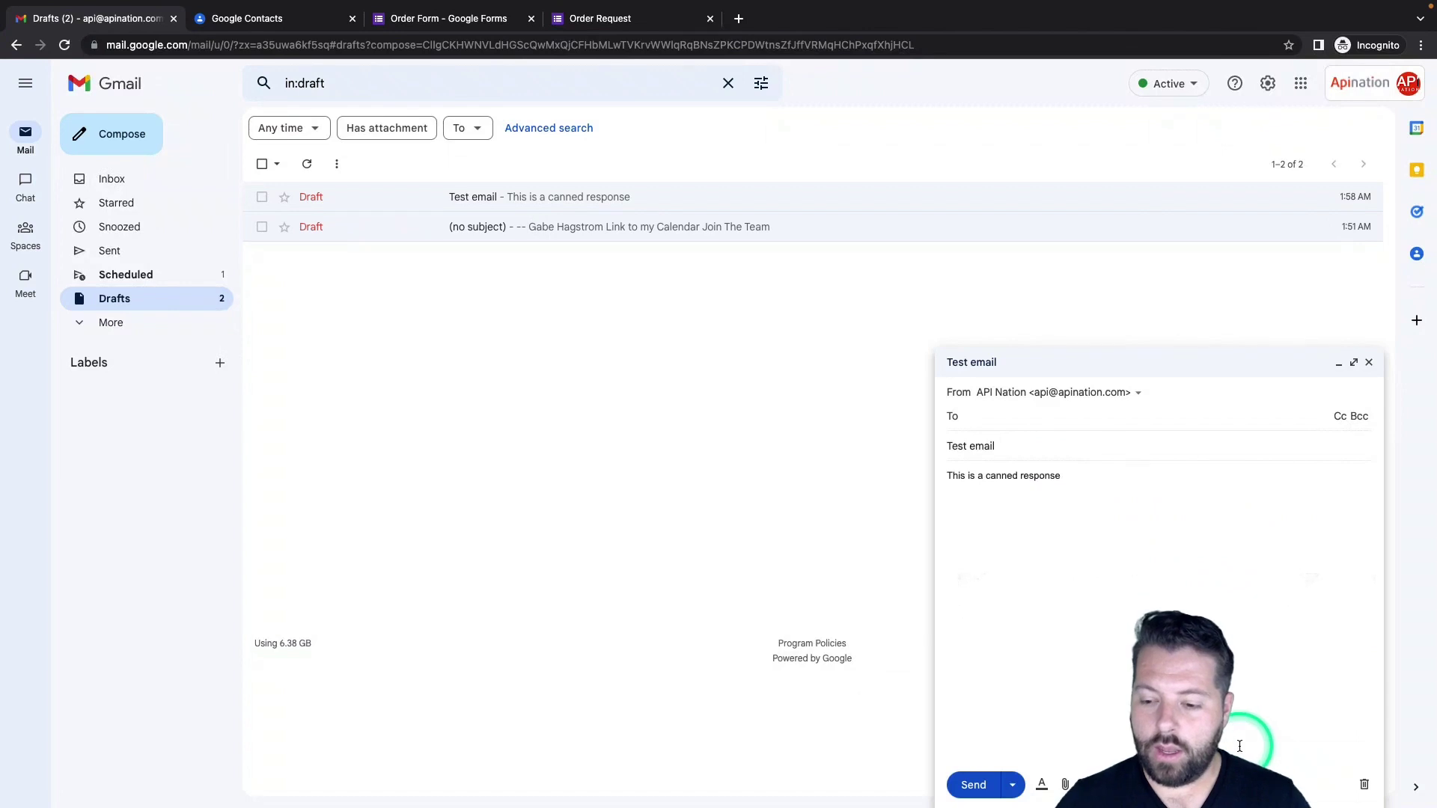
pyautogui.click(1286, 783)
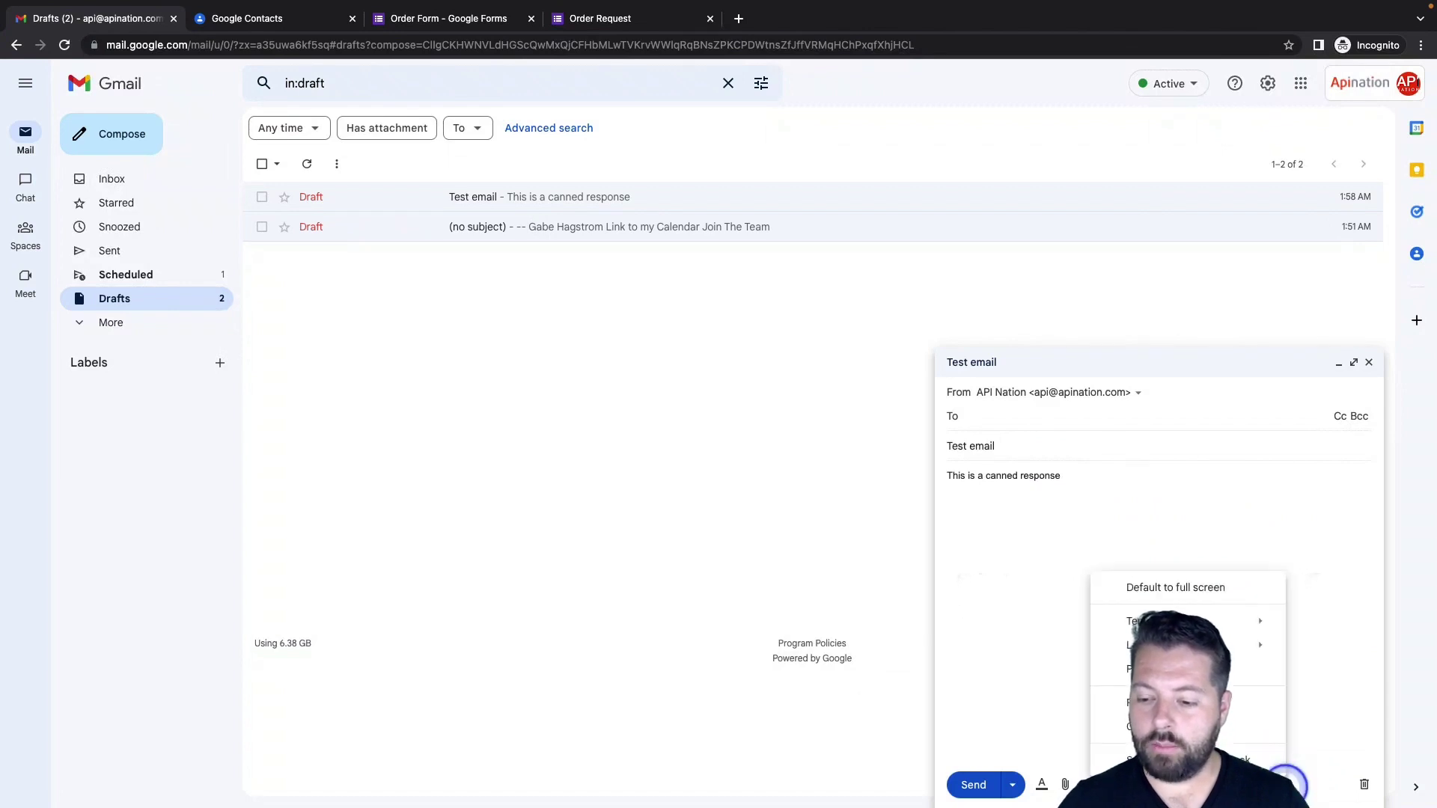
pyautogui.moveTo(1210, 621)
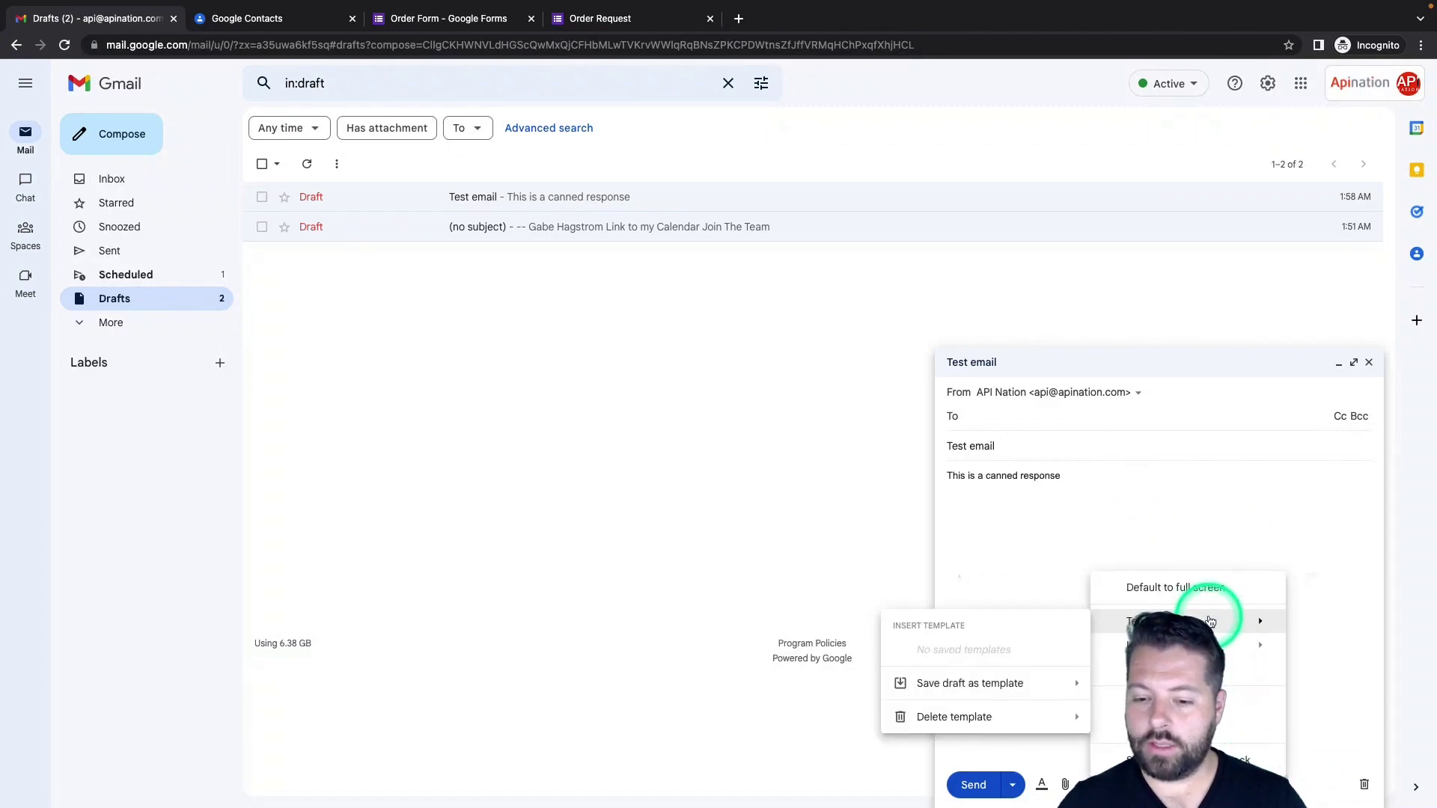
pyautogui.moveTo(1012, 681)
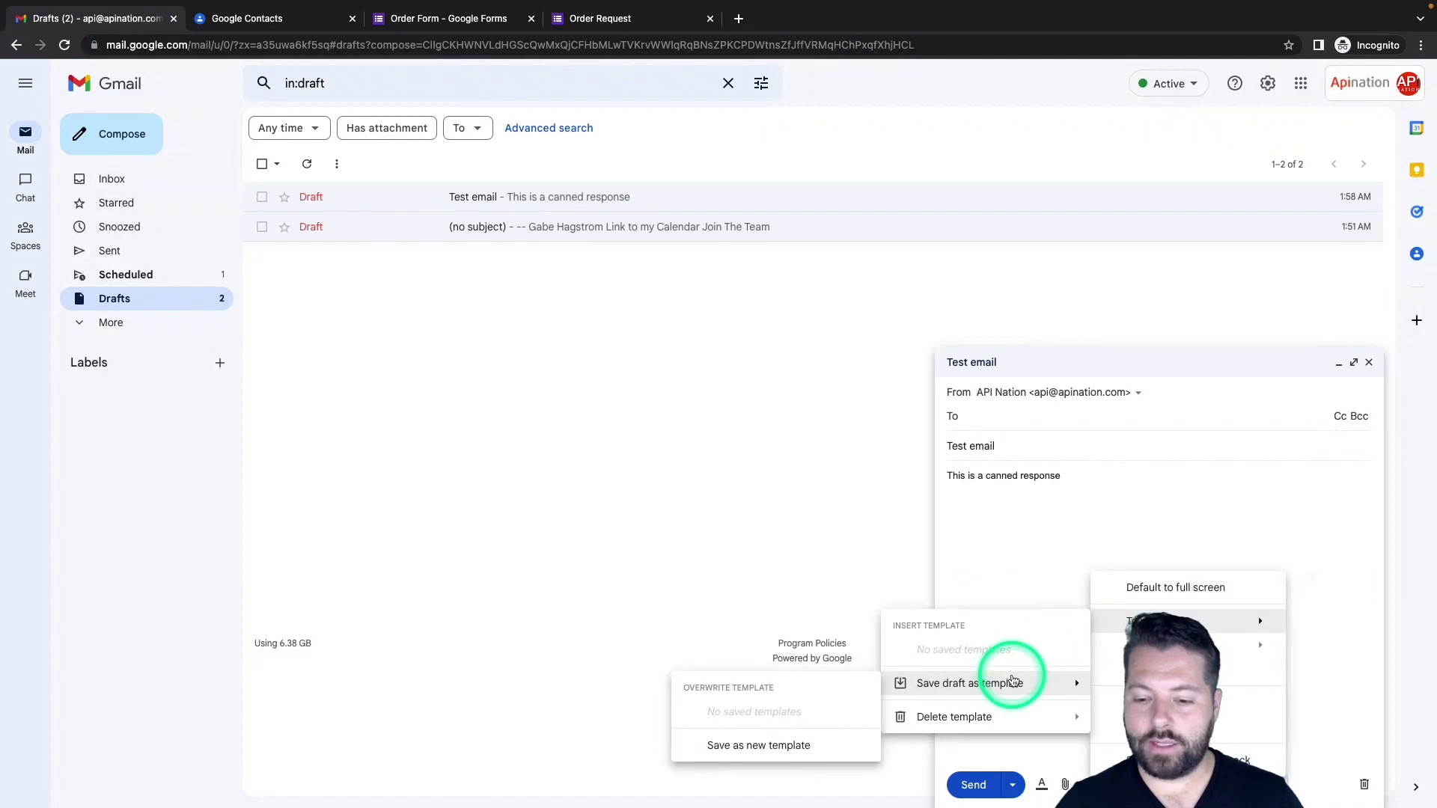
pyautogui.click(786, 744)
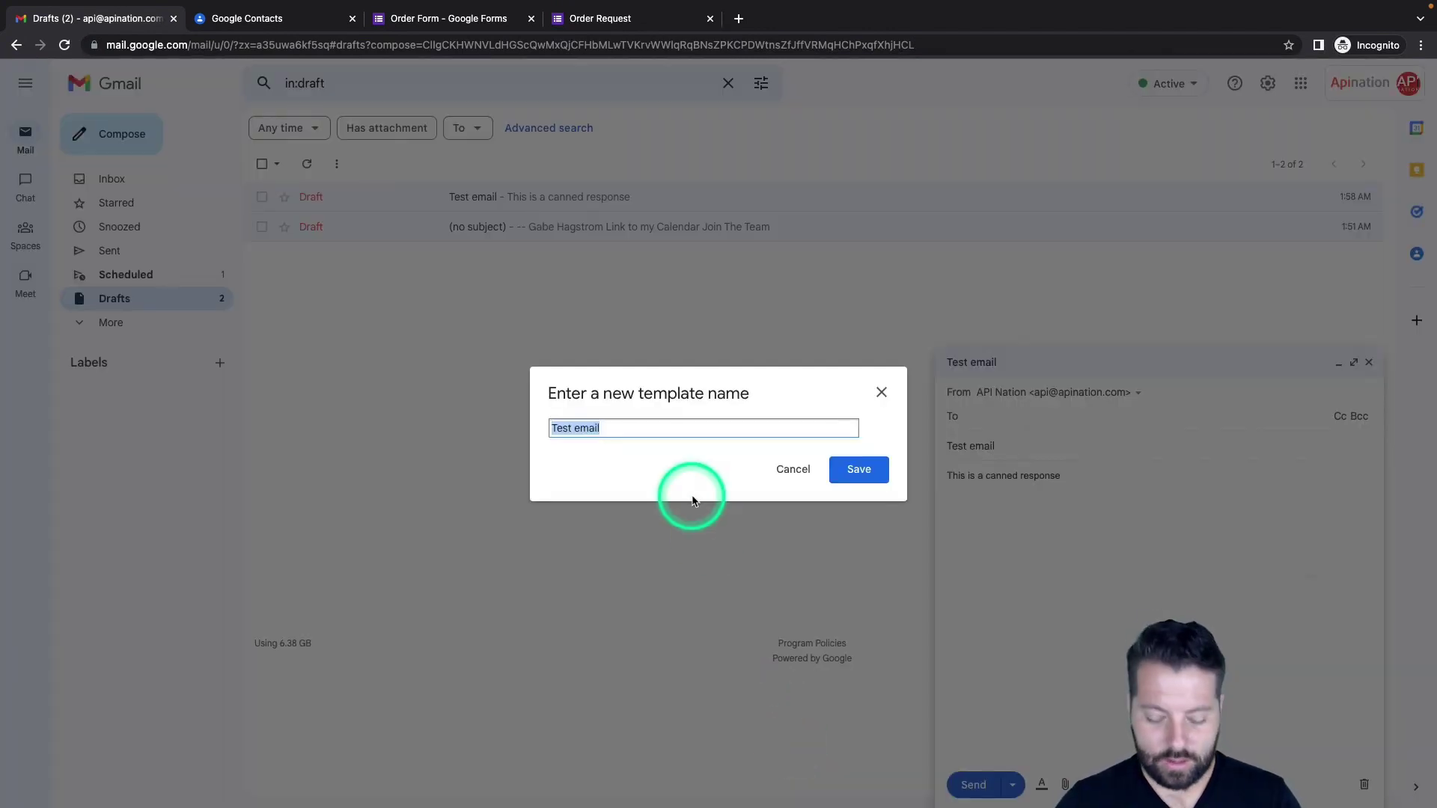
pyautogui.write('Canned Resp')
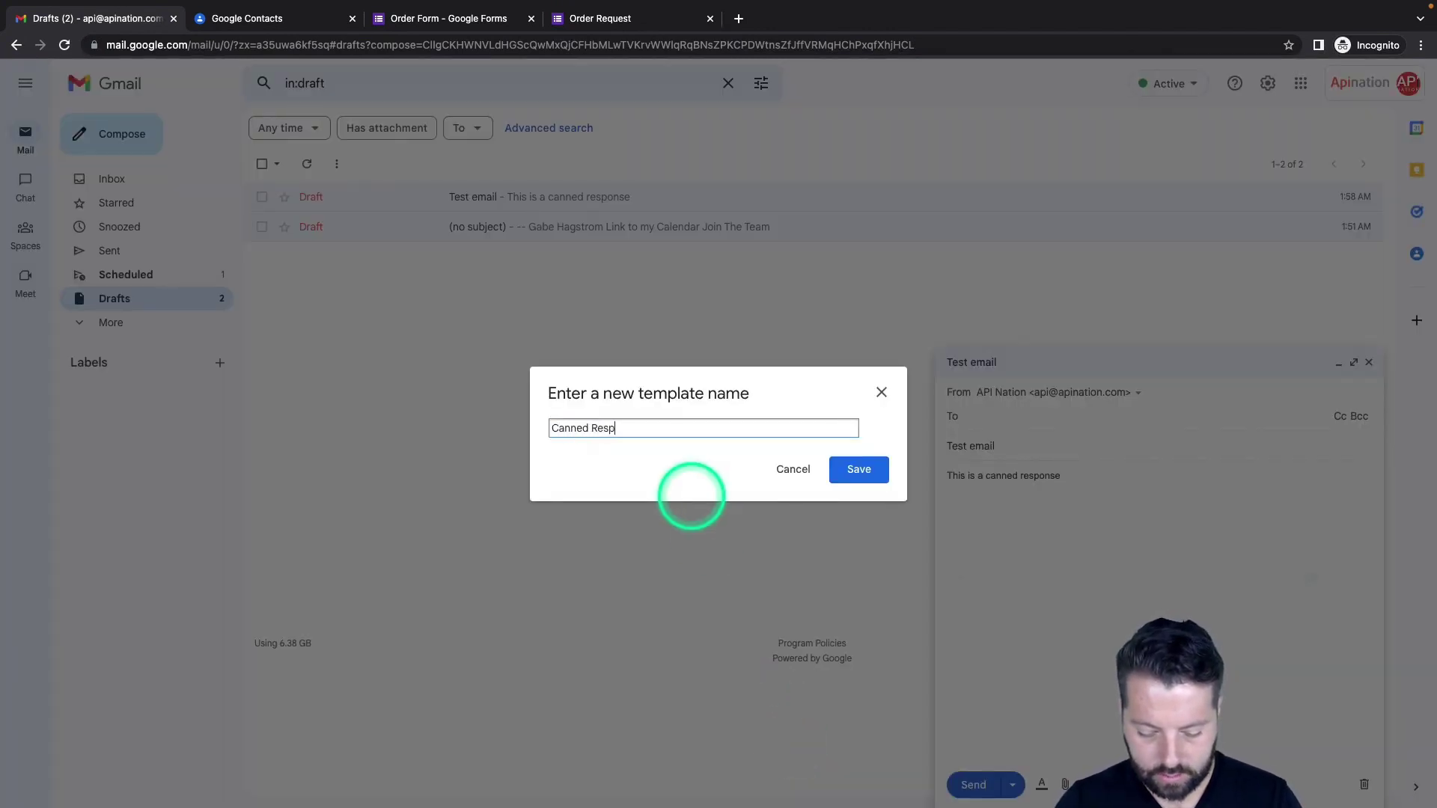
pyautogui.write('onse')
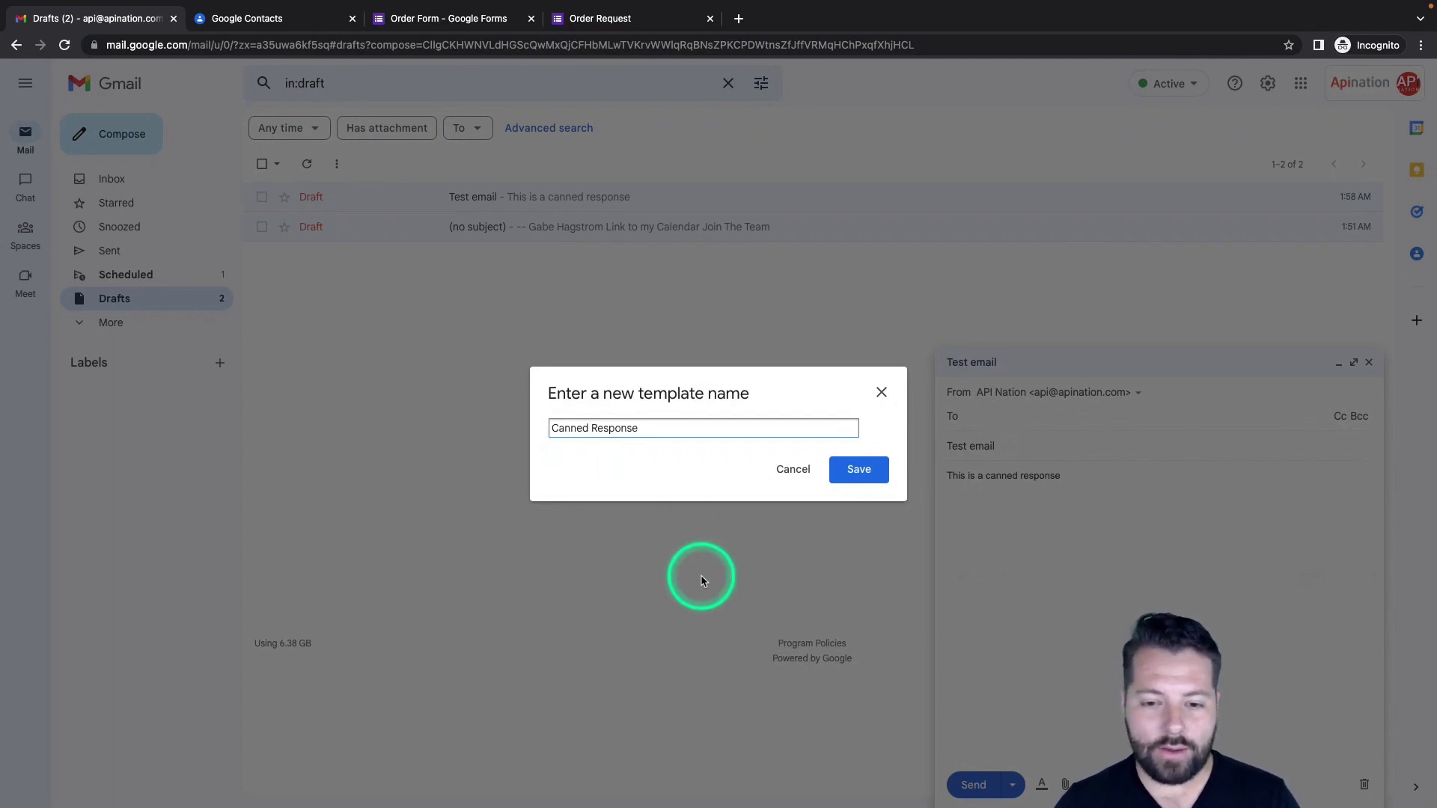
pyautogui.click(861, 469)
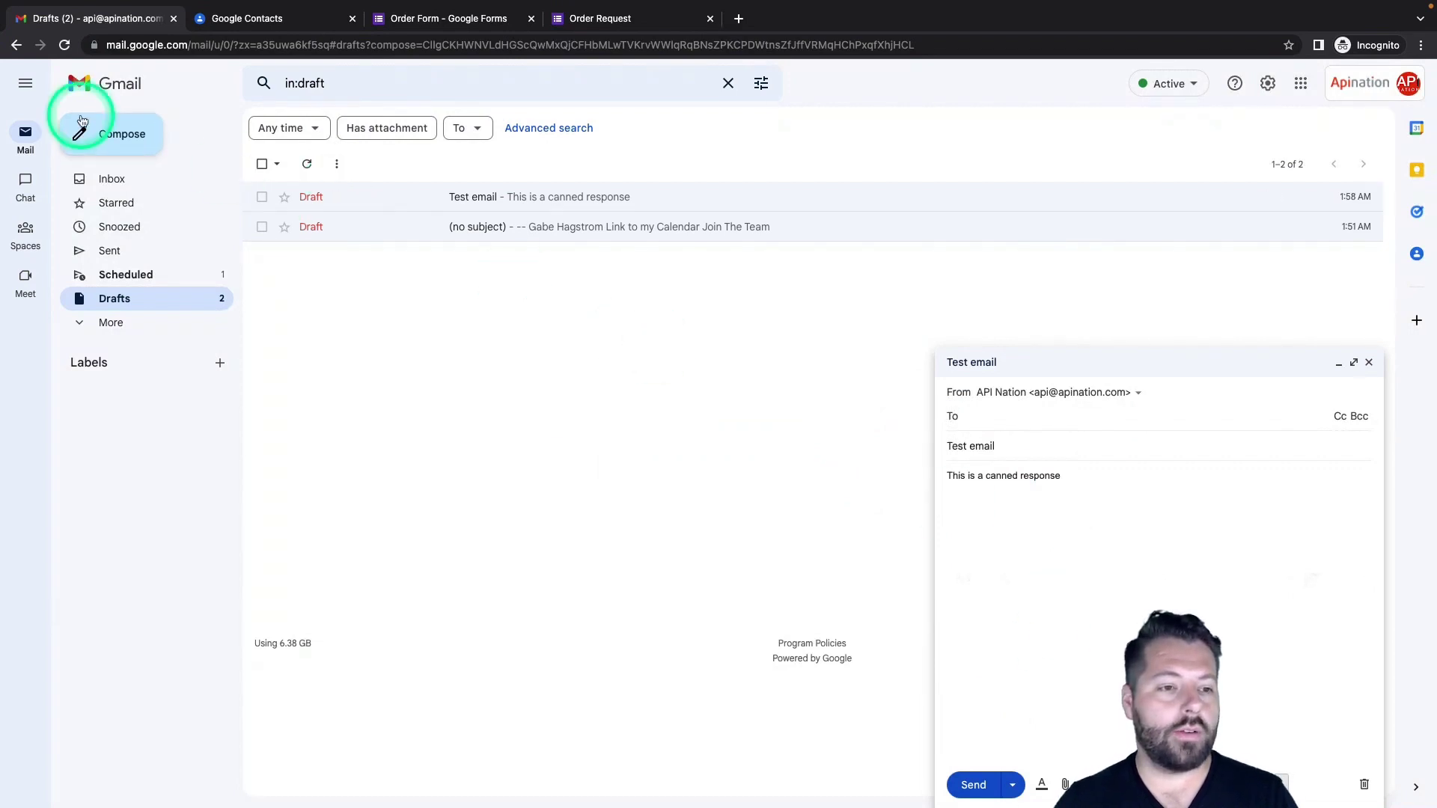
pyautogui.click(112, 135)
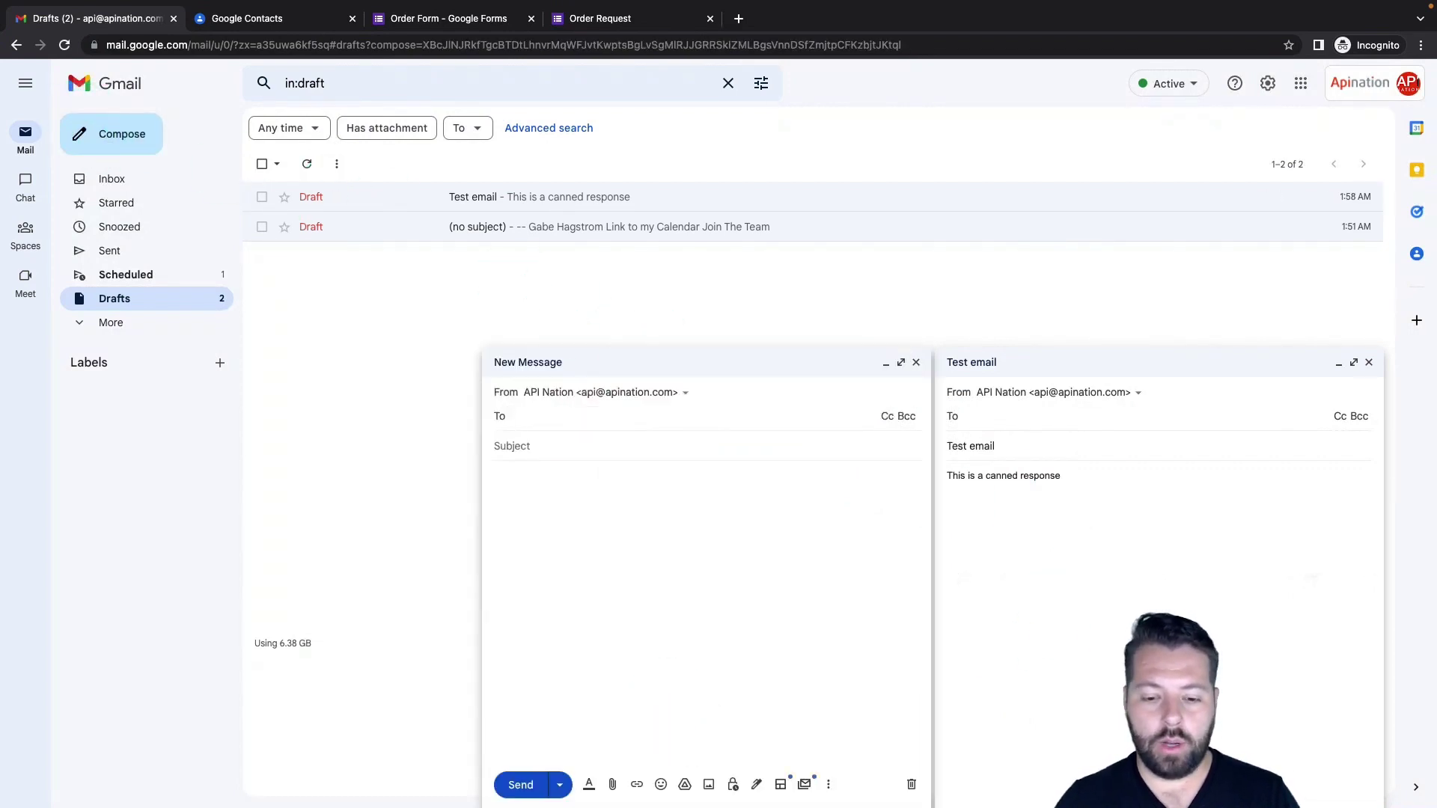
pyautogui.click(829, 785)
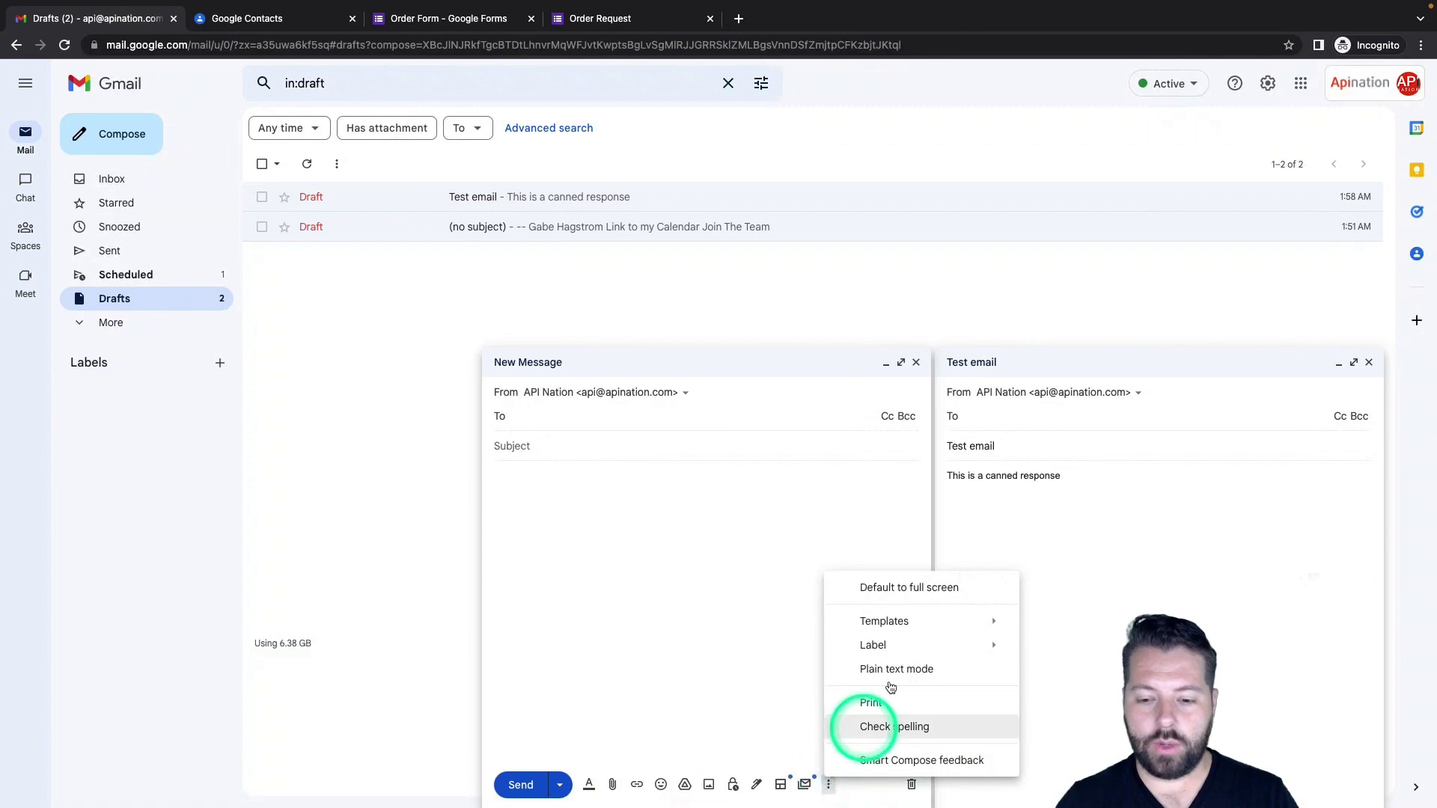
pyautogui.moveTo(923, 629)
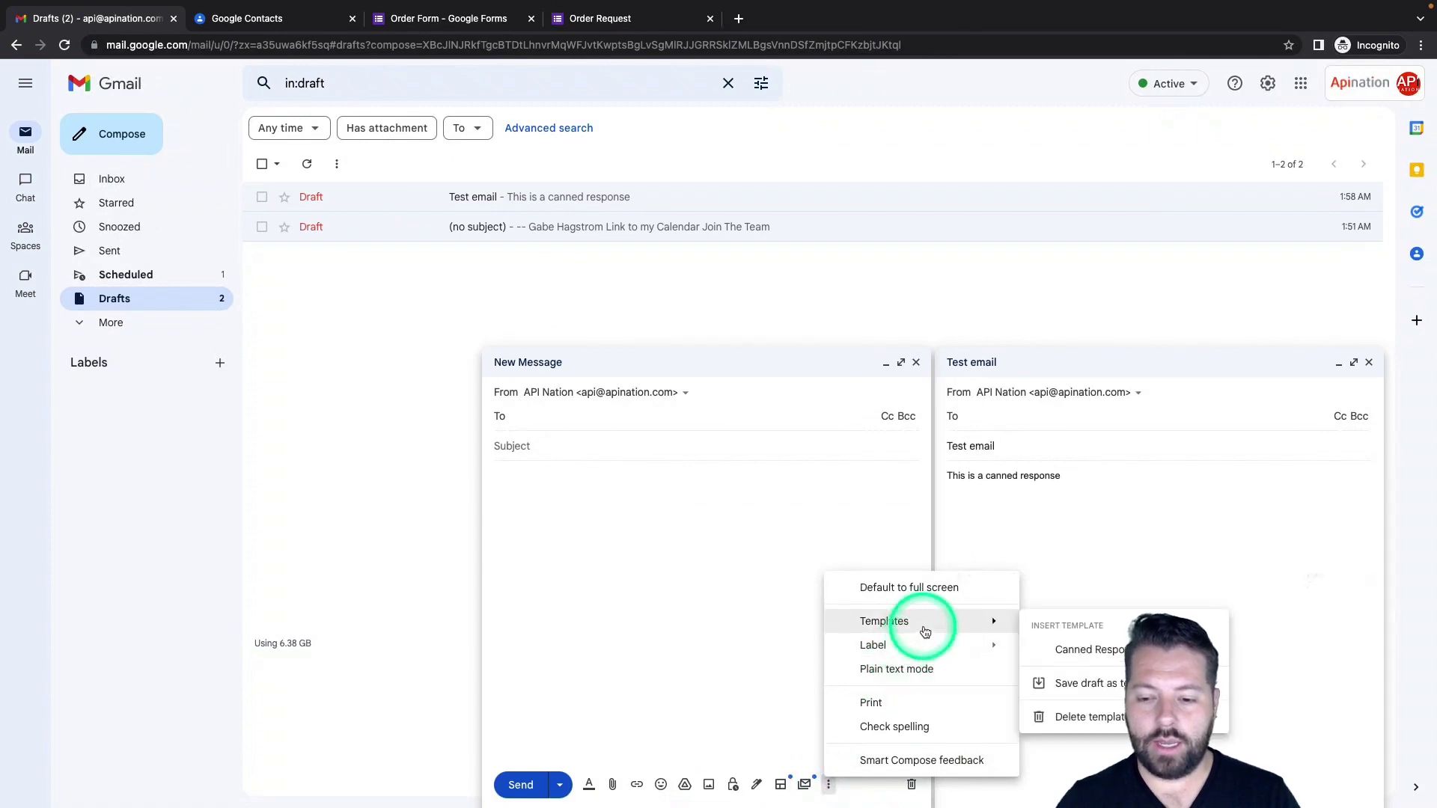
pyautogui.click(1099, 657)
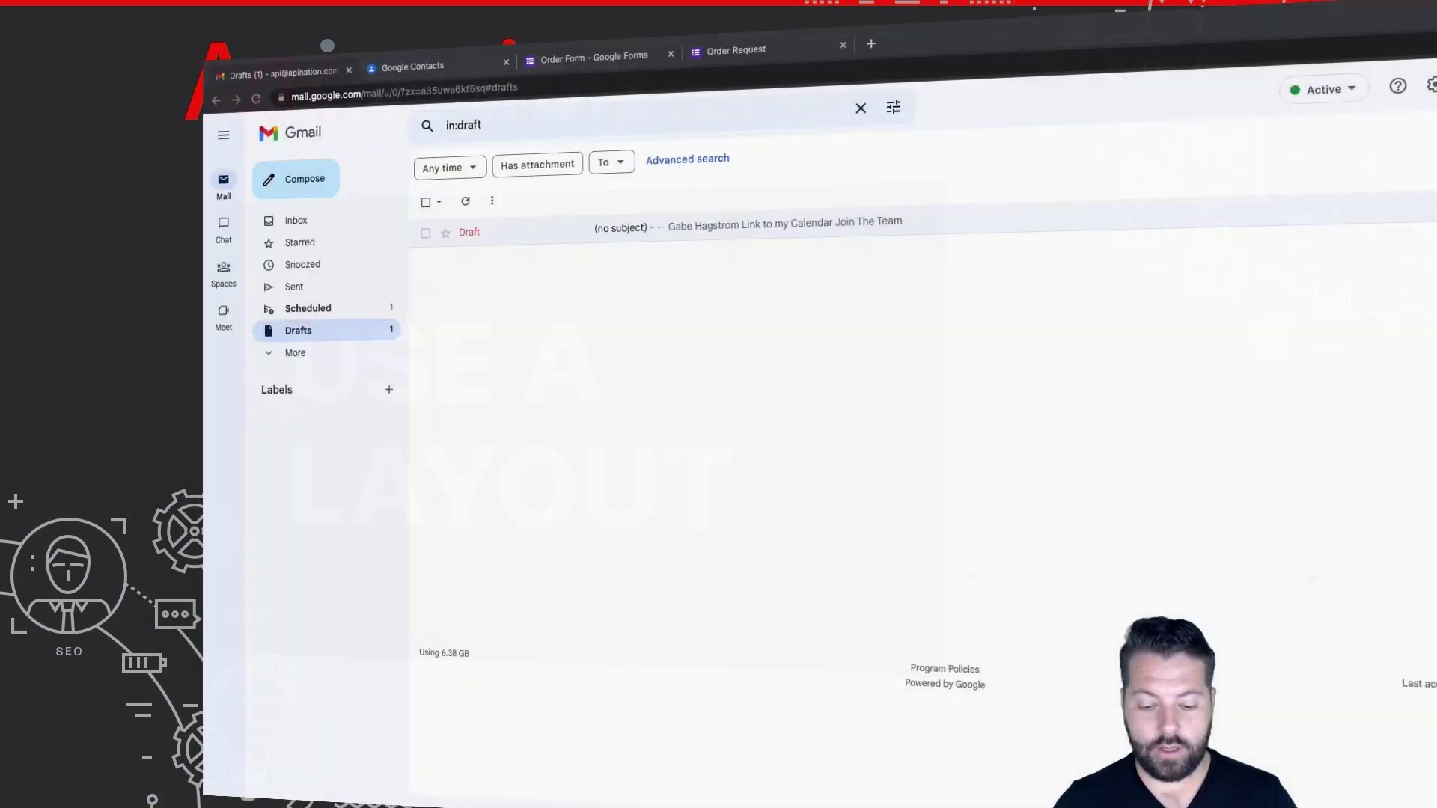
# Start a new email in an expanded compose window
pyautogui.click(759, 780)
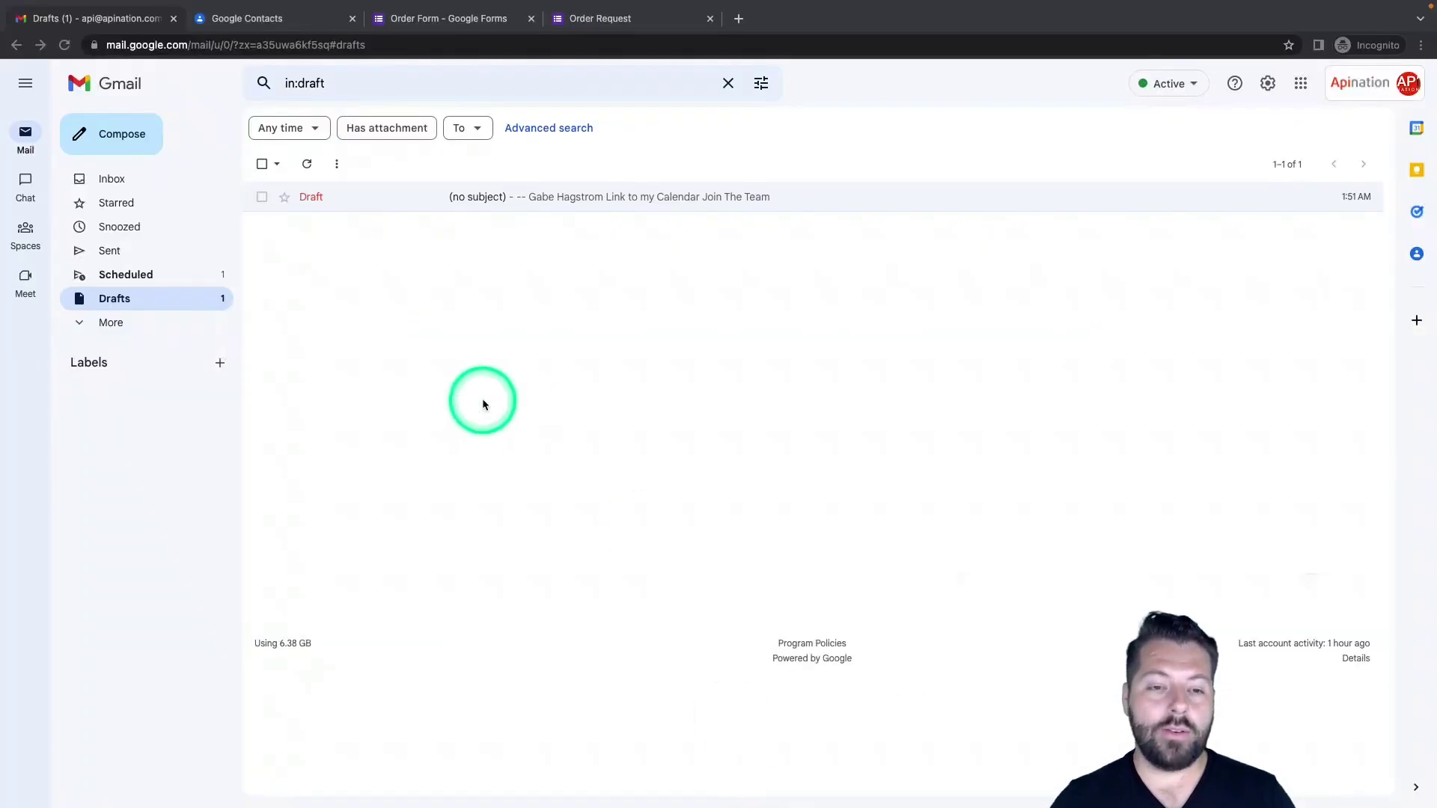
pyautogui.click(119, 137)
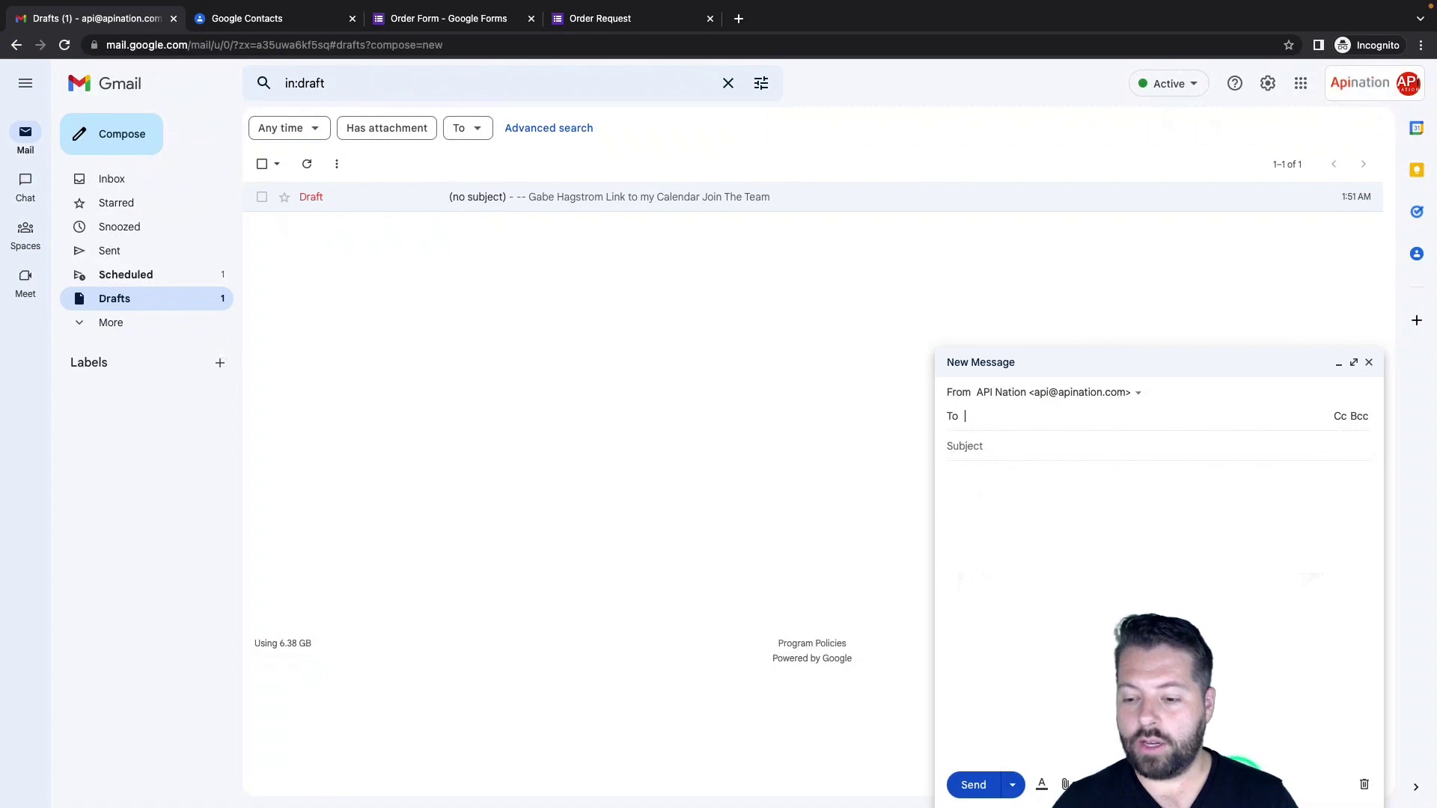
pyautogui.click(1355, 362)
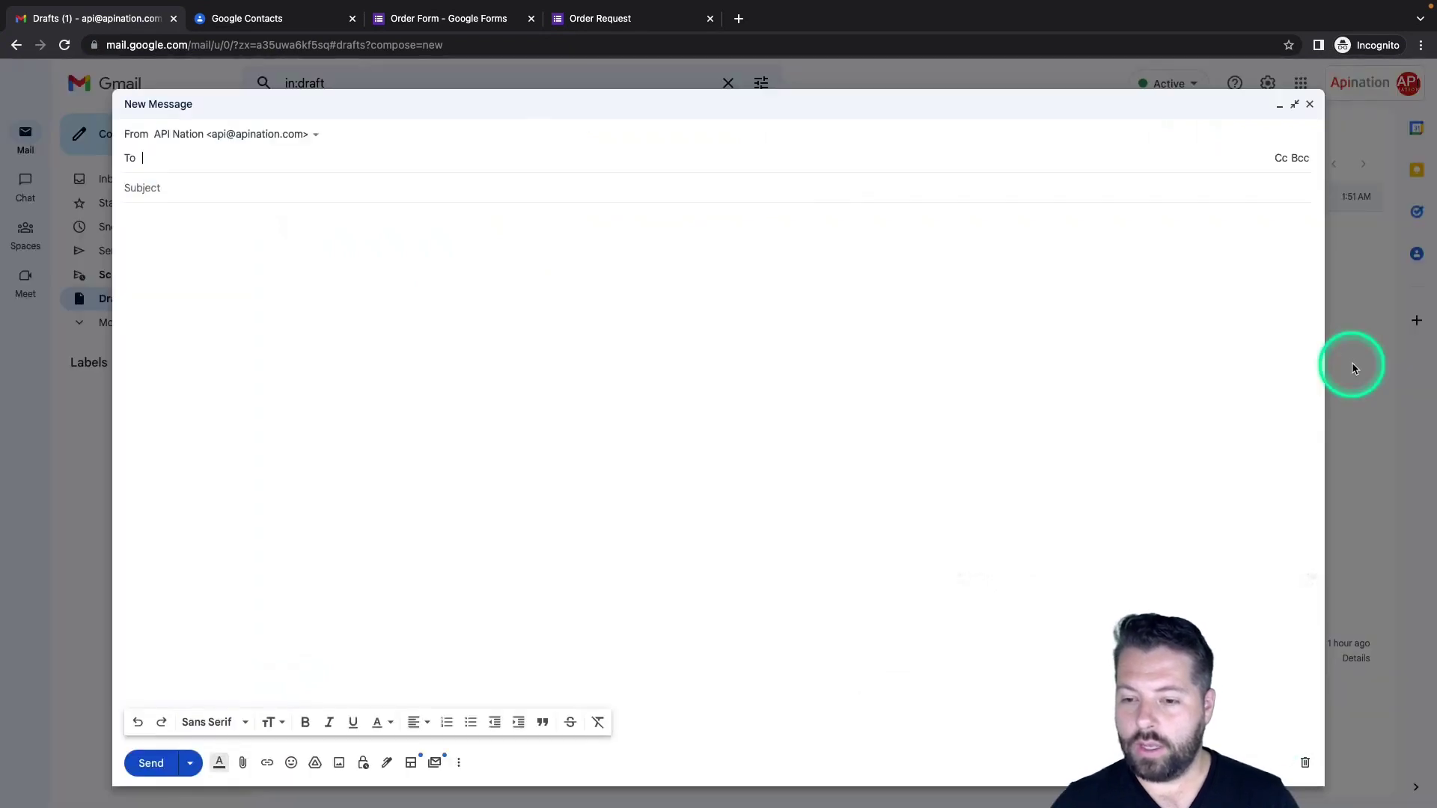
# Insert the 'Call to action' layout from Browse layouts into the message
pyautogui.click(411, 763)
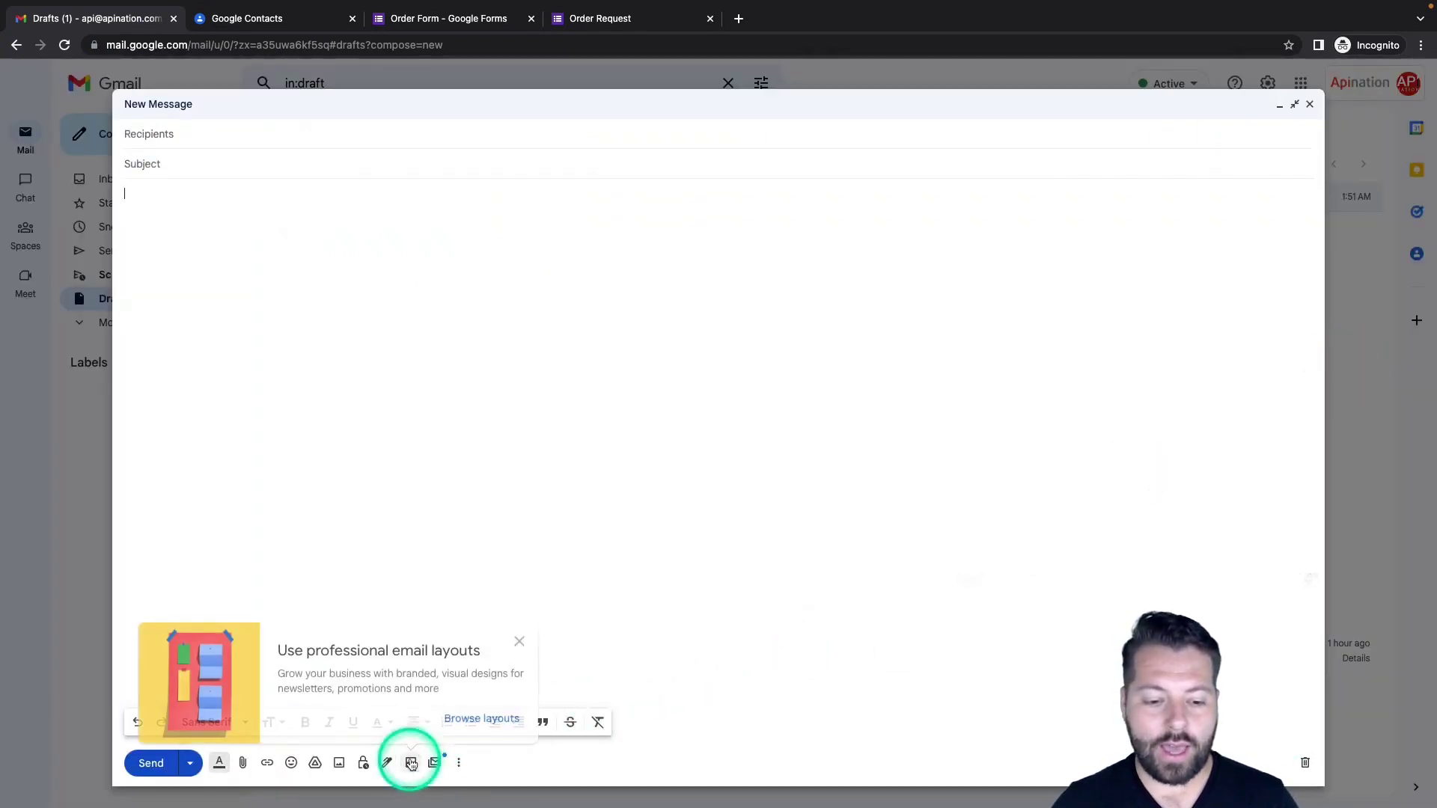
pyautogui.click(483, 718)
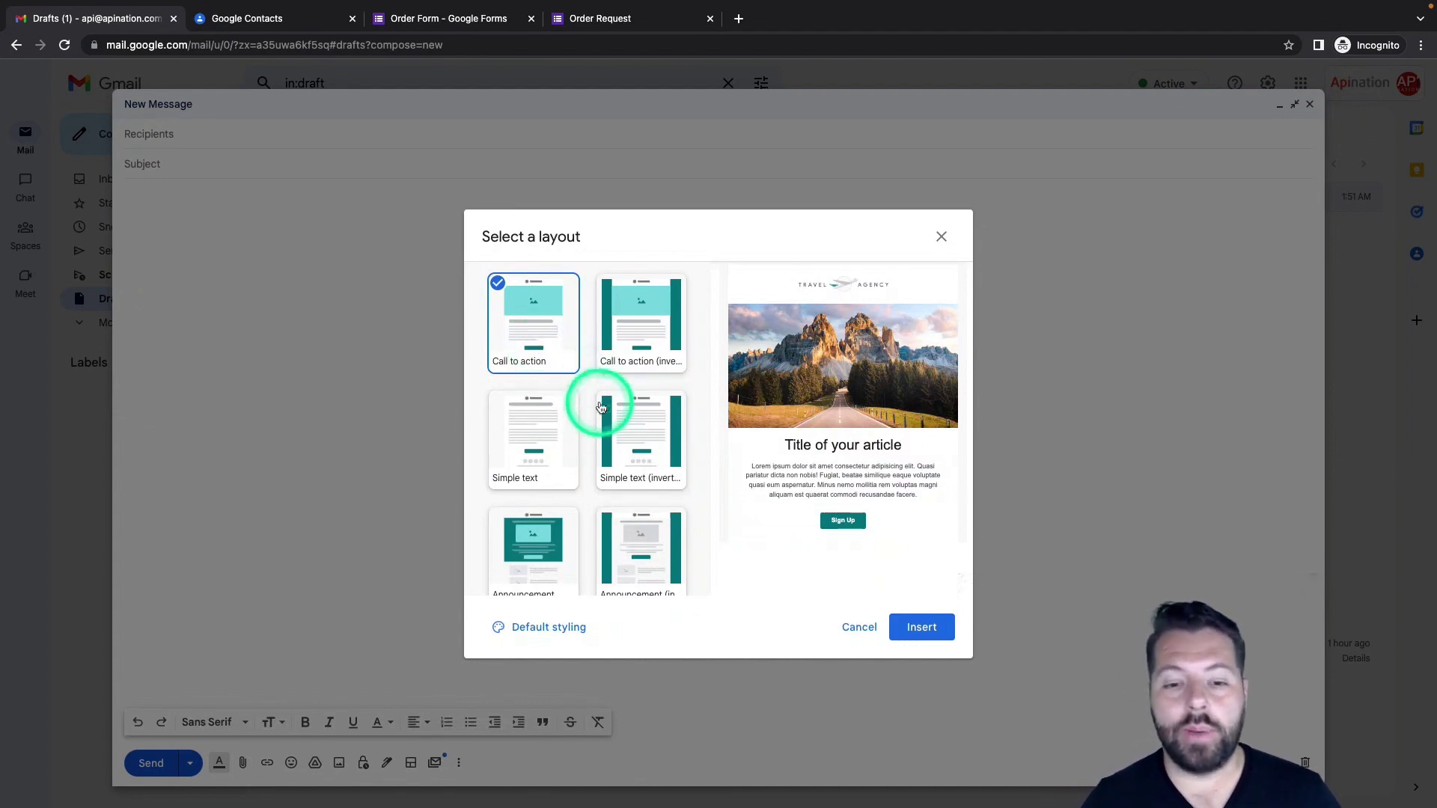
pyautogui.scroll(-3, 544, 522)
pyautogui.scroll(-5, 544, 522)
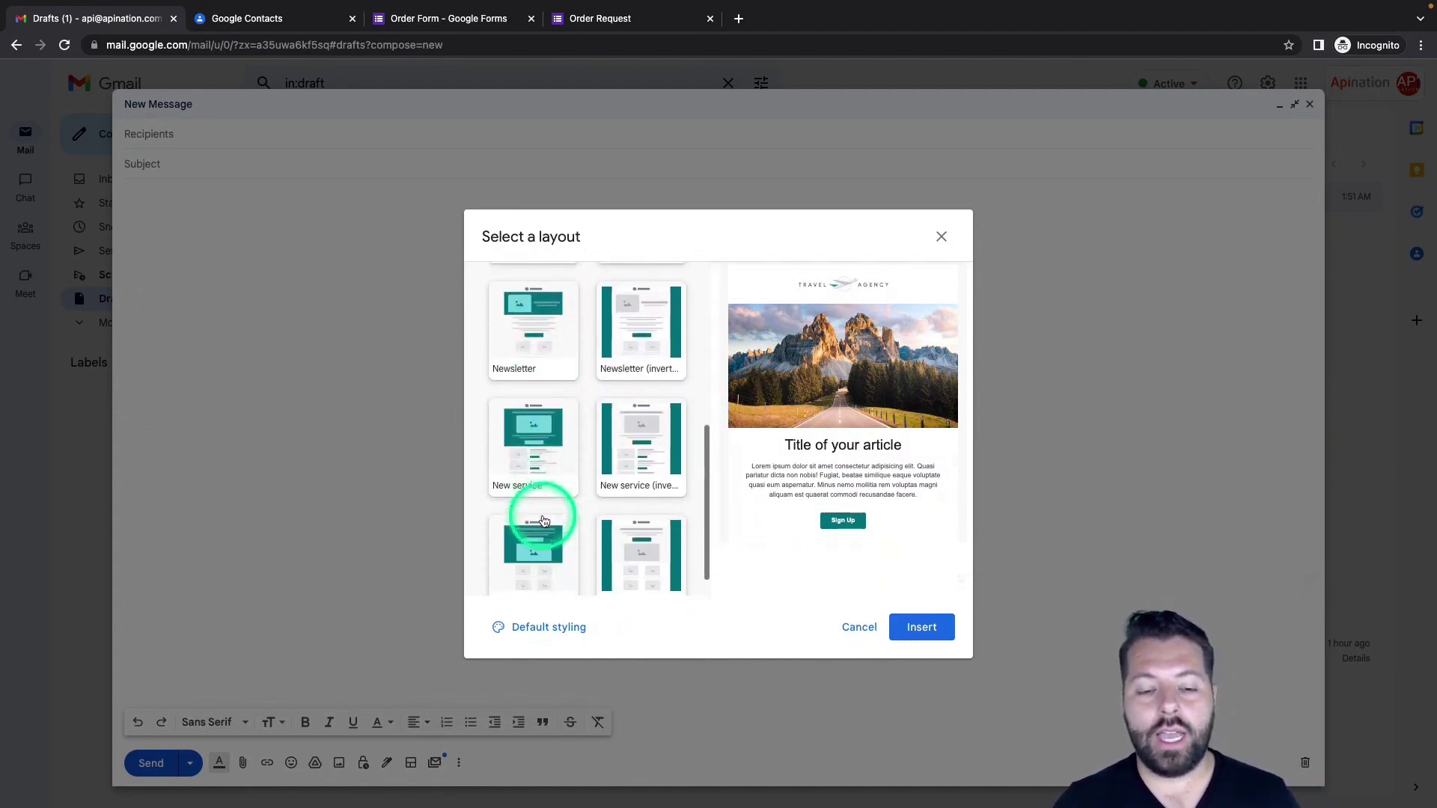
pyautogui.scroll(8, 544, 522)
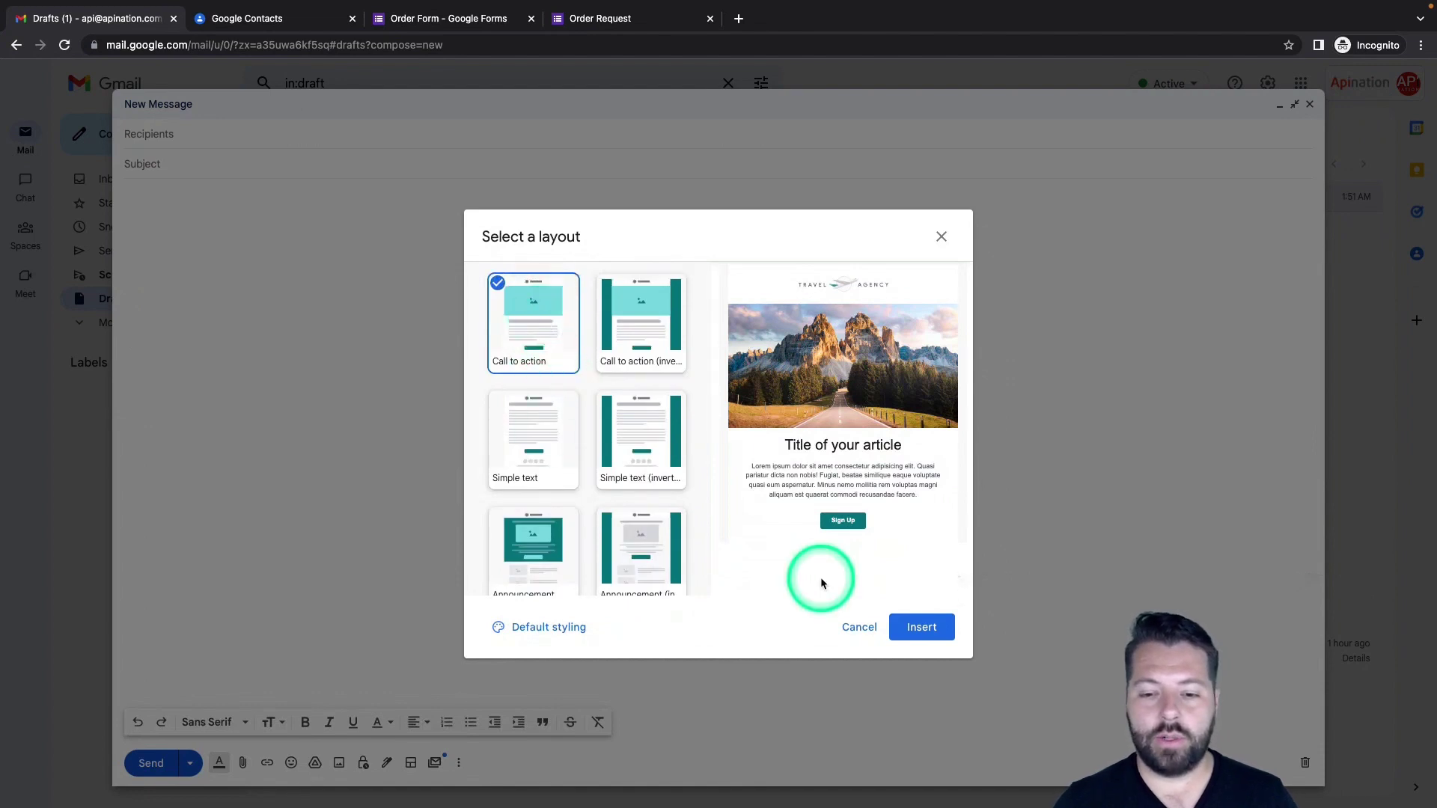
pyautogui.click(929, 633)
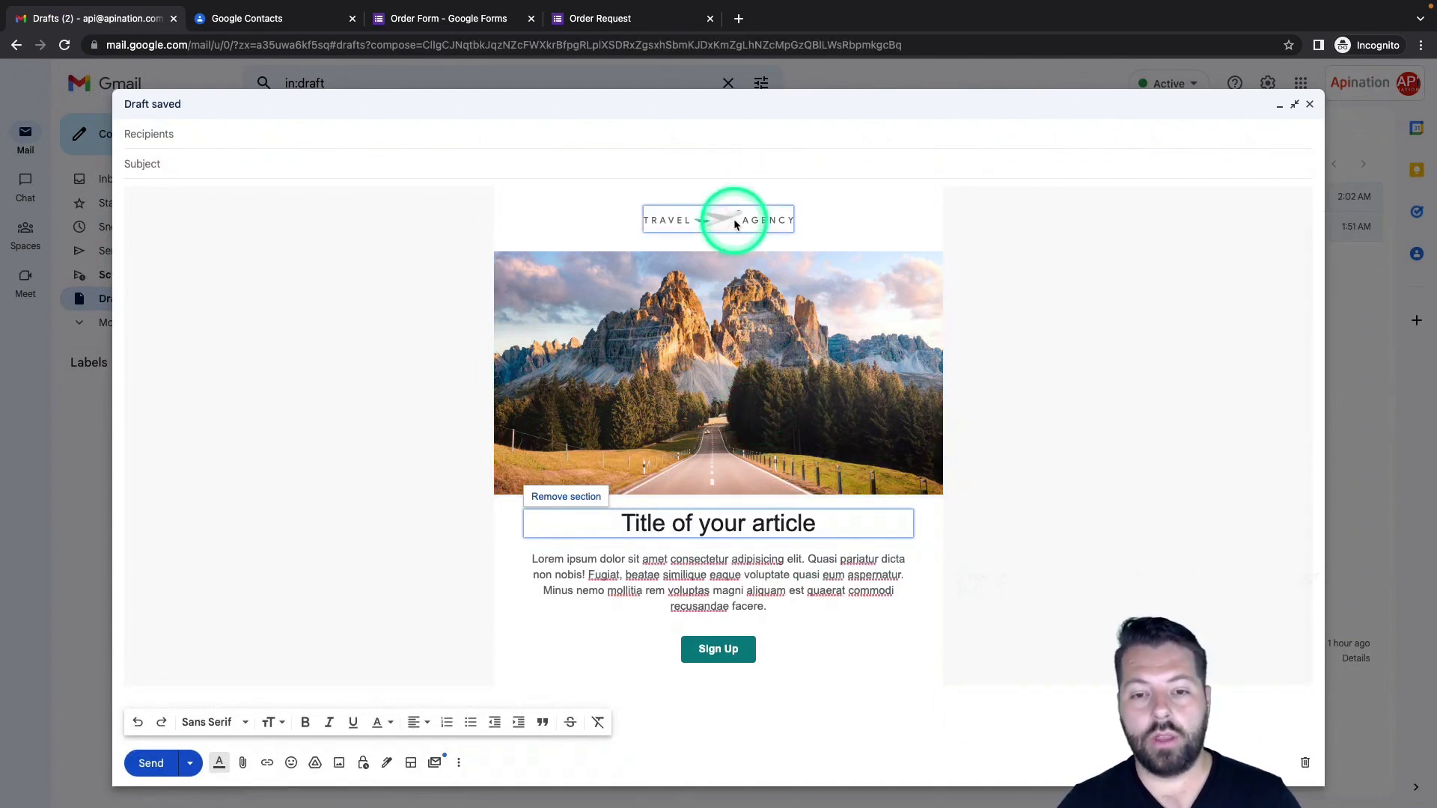
# Check the Sign Up button's link and the Templates options, then close the layout email as a draft
pyautogui.click(718, 649)
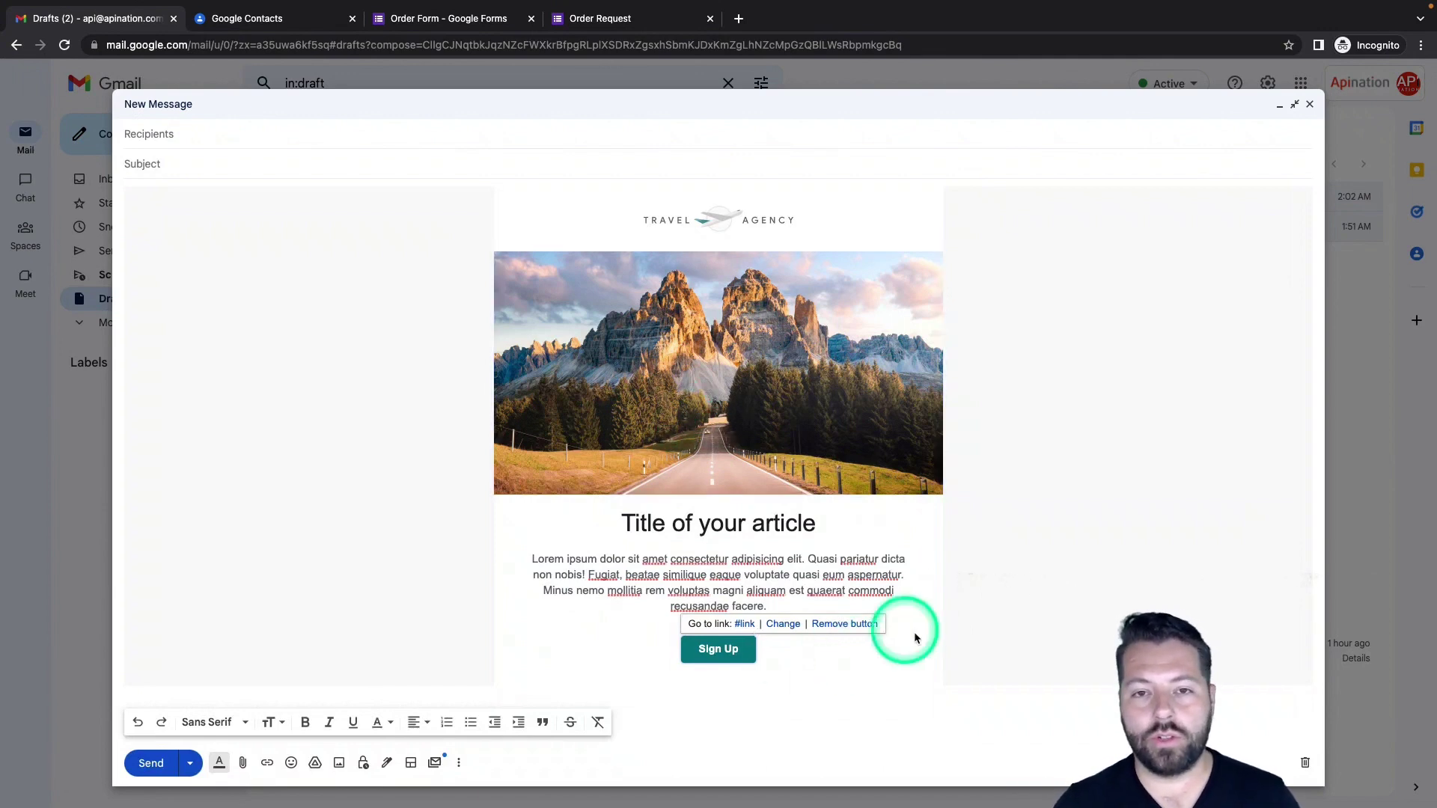
pyautogui.click(458, 763)
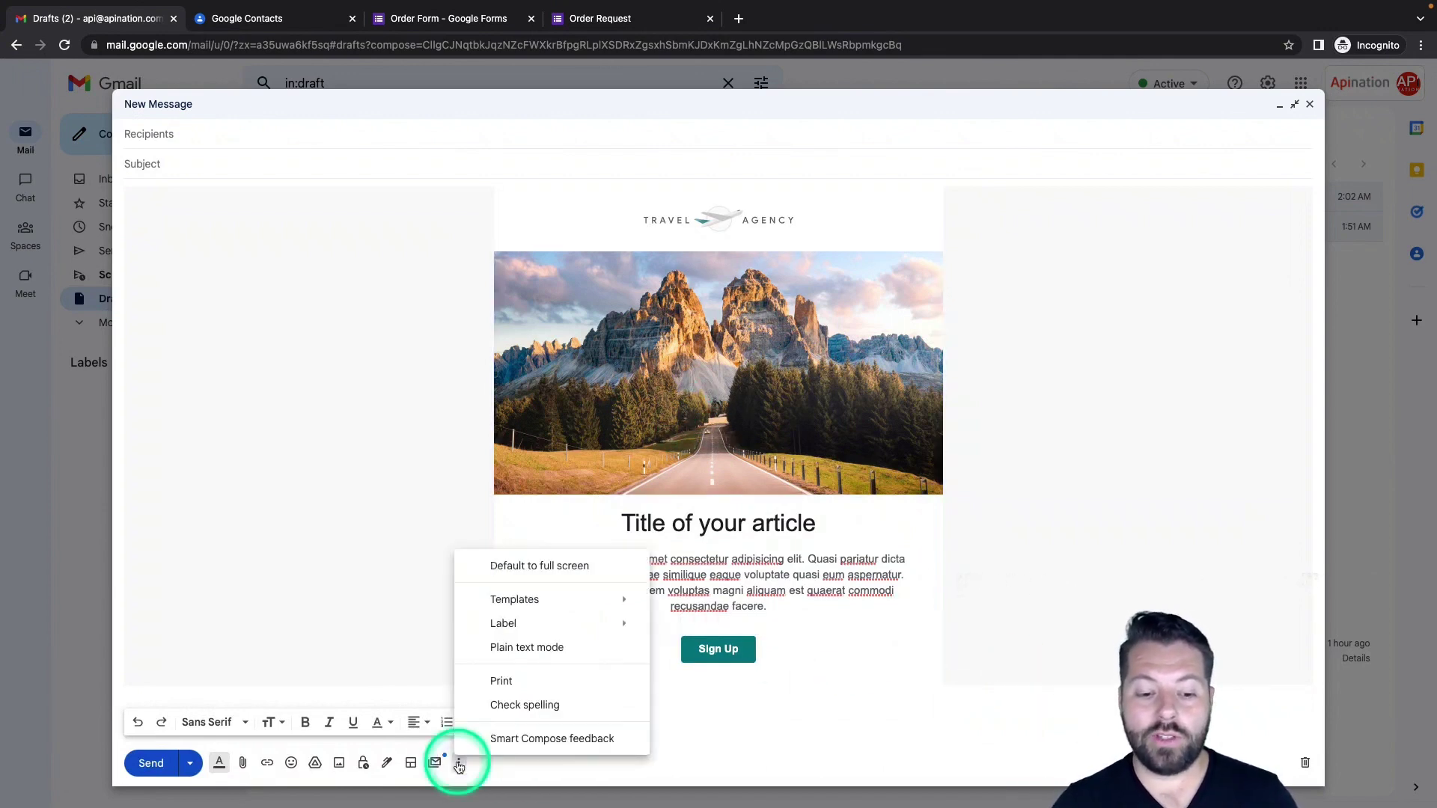
pyautogui.moveTo(529, 599)
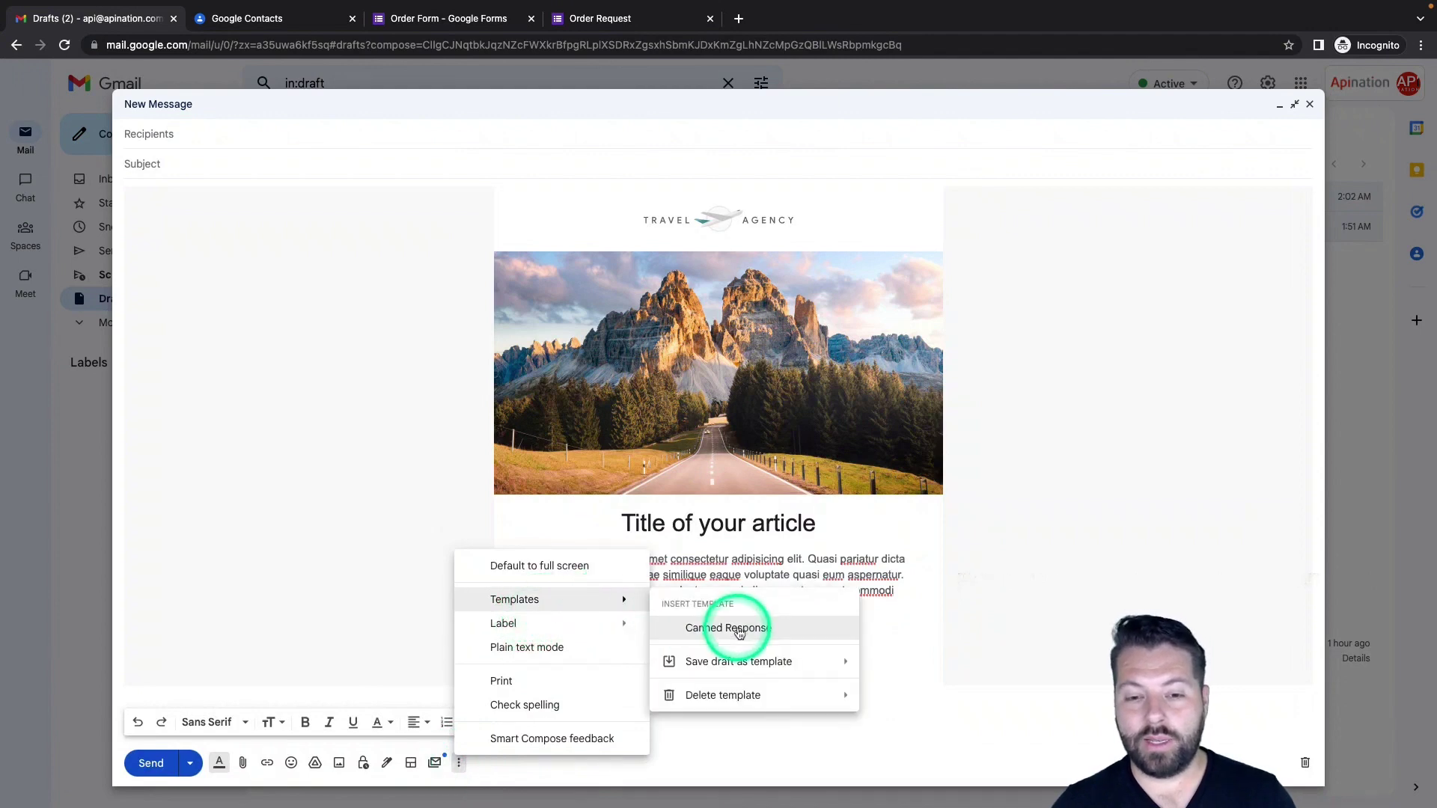
pyautogui.moveTo(727, 674)
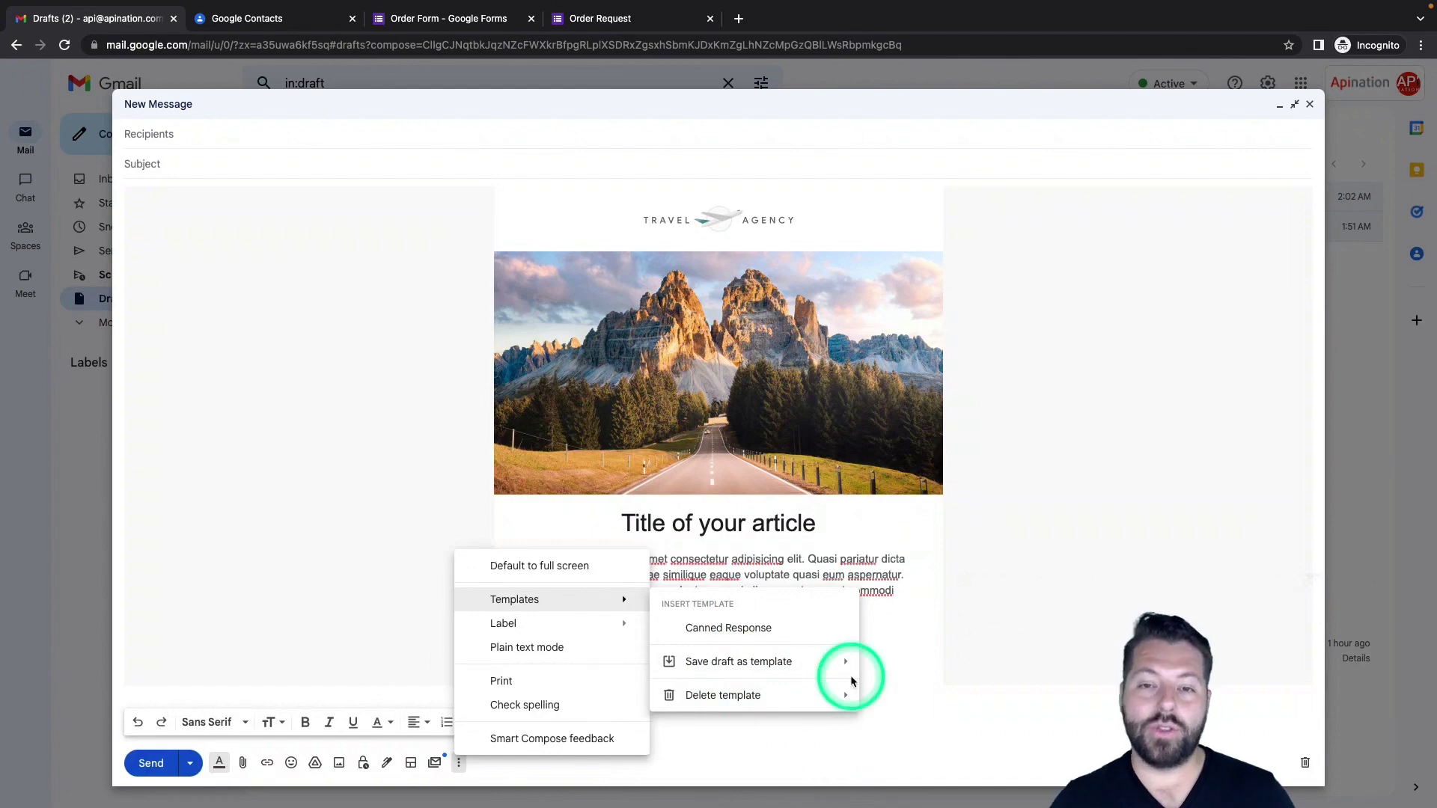
pyautogui.click(1310, 105)
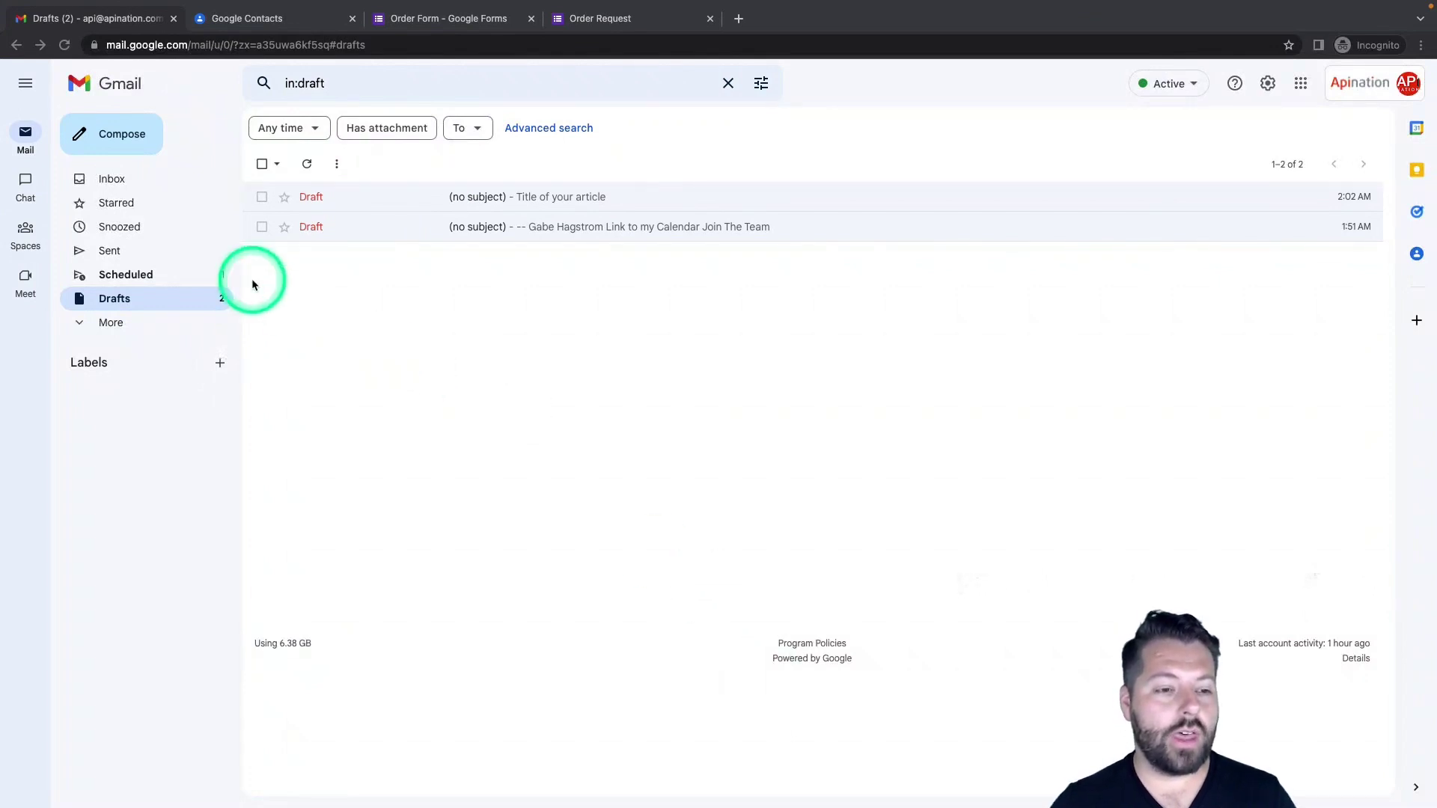
# Start a new email with multi-send mode turned on and the recipients field ready
pyautogui.click(131, 139)
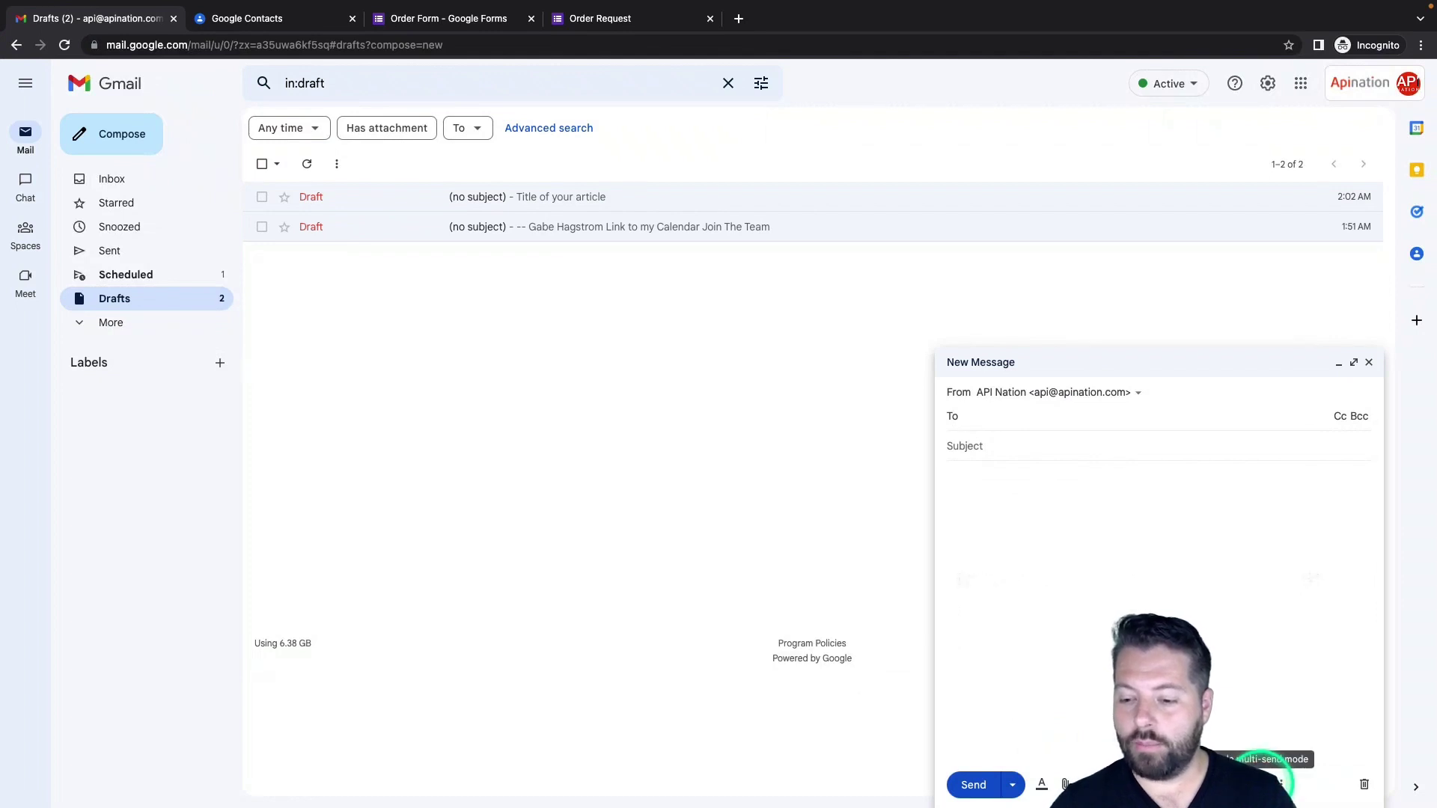
pyautogui.click(1263, 780)
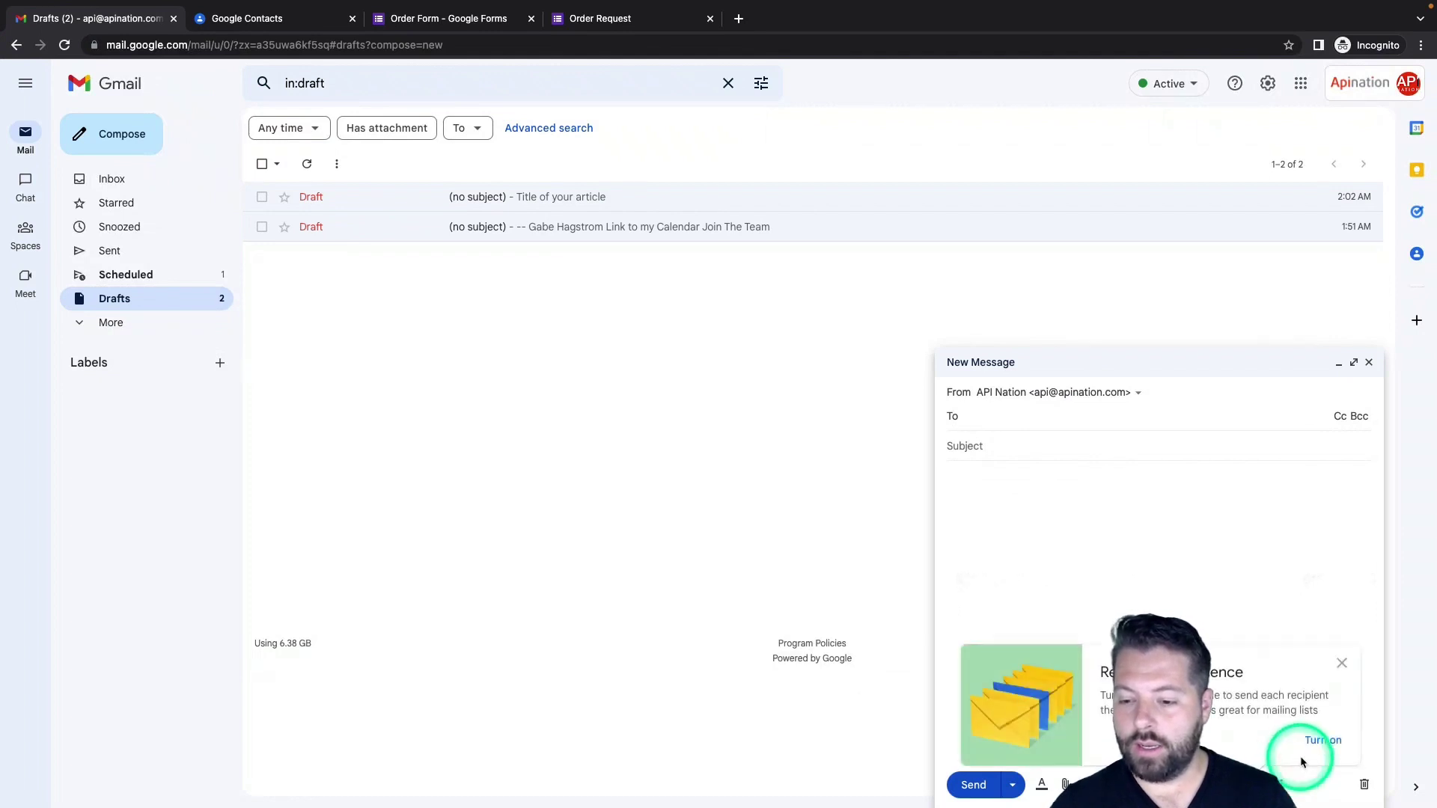
pyautogui.click(1325, 741)
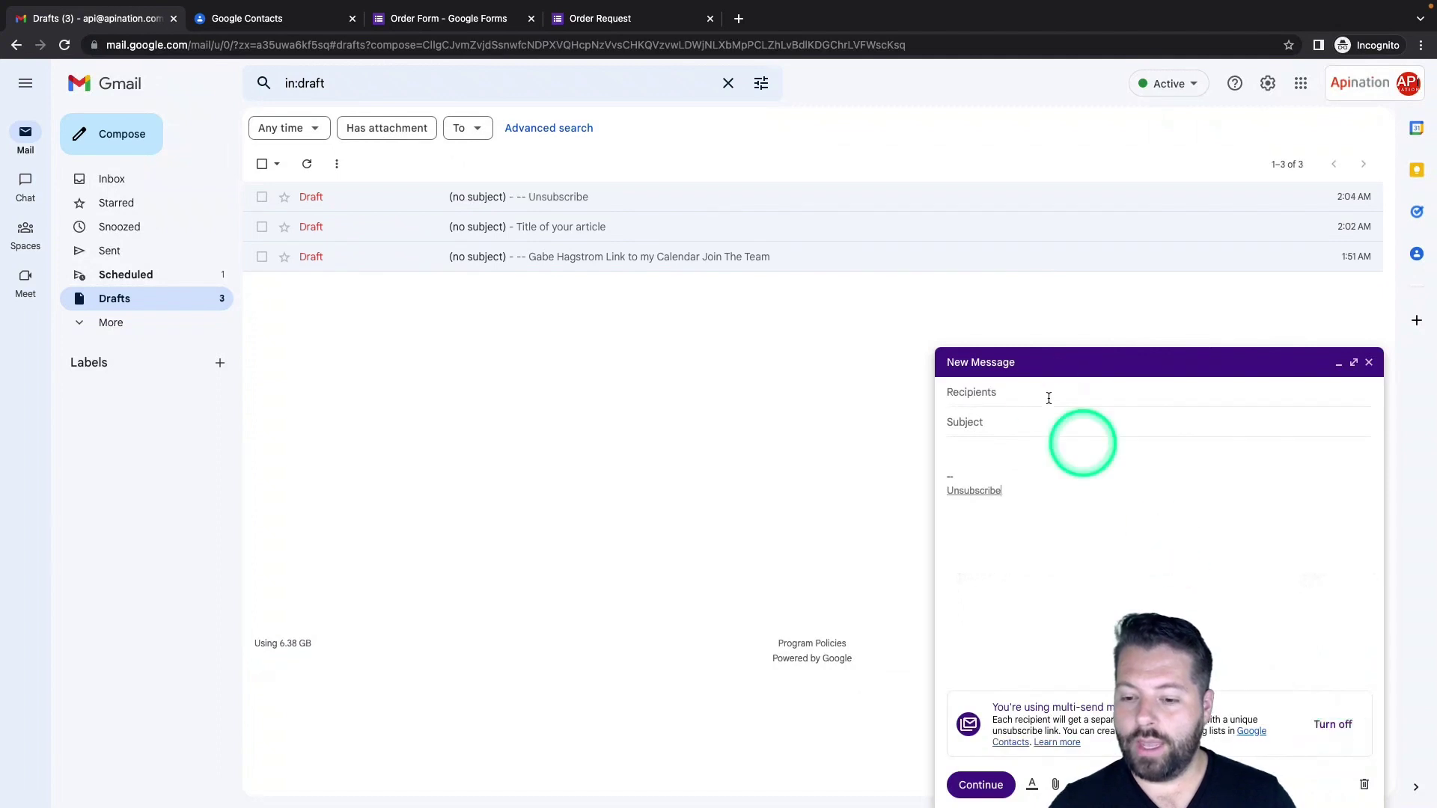
pyautogui.click(1045, 397)
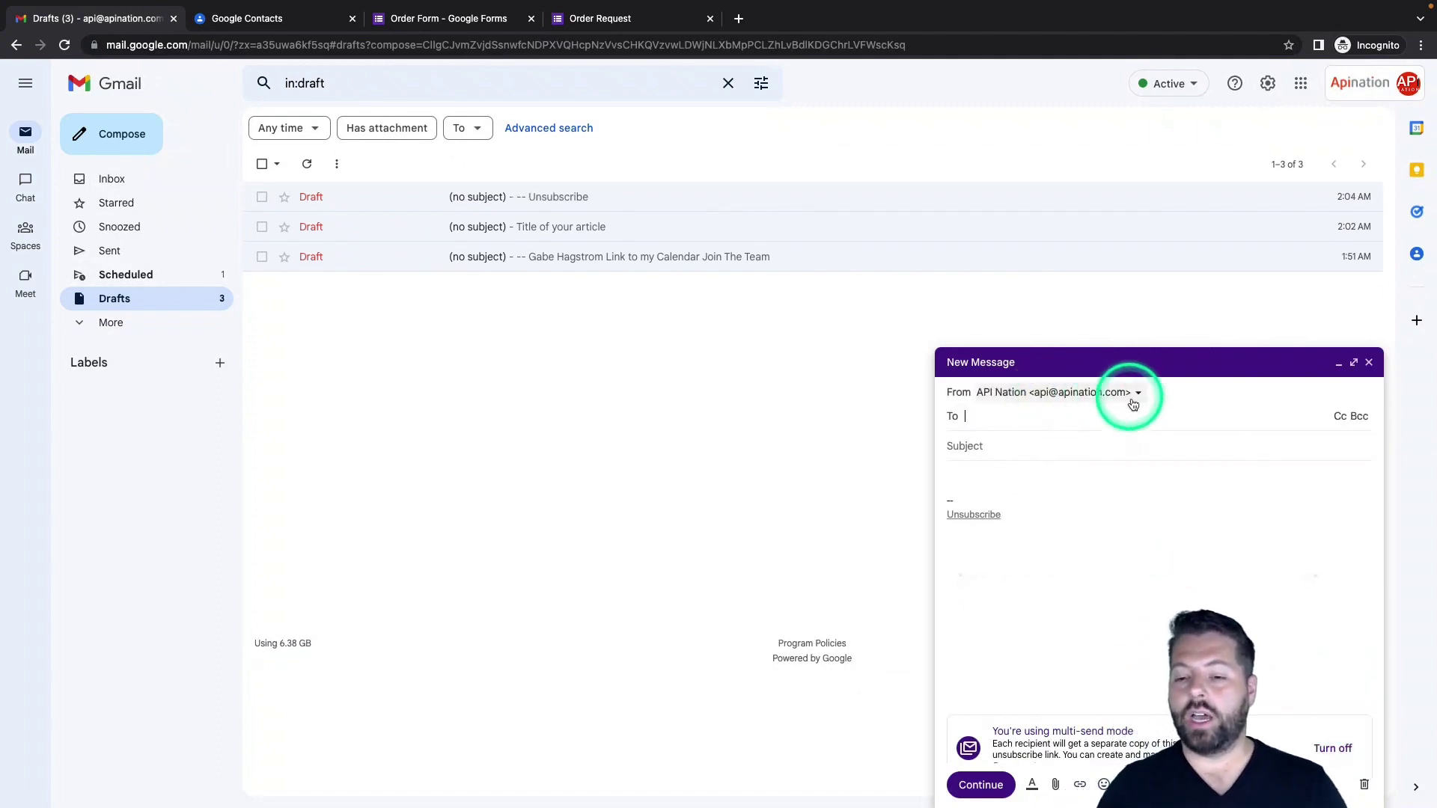
pyautogui.click(1000, 422)
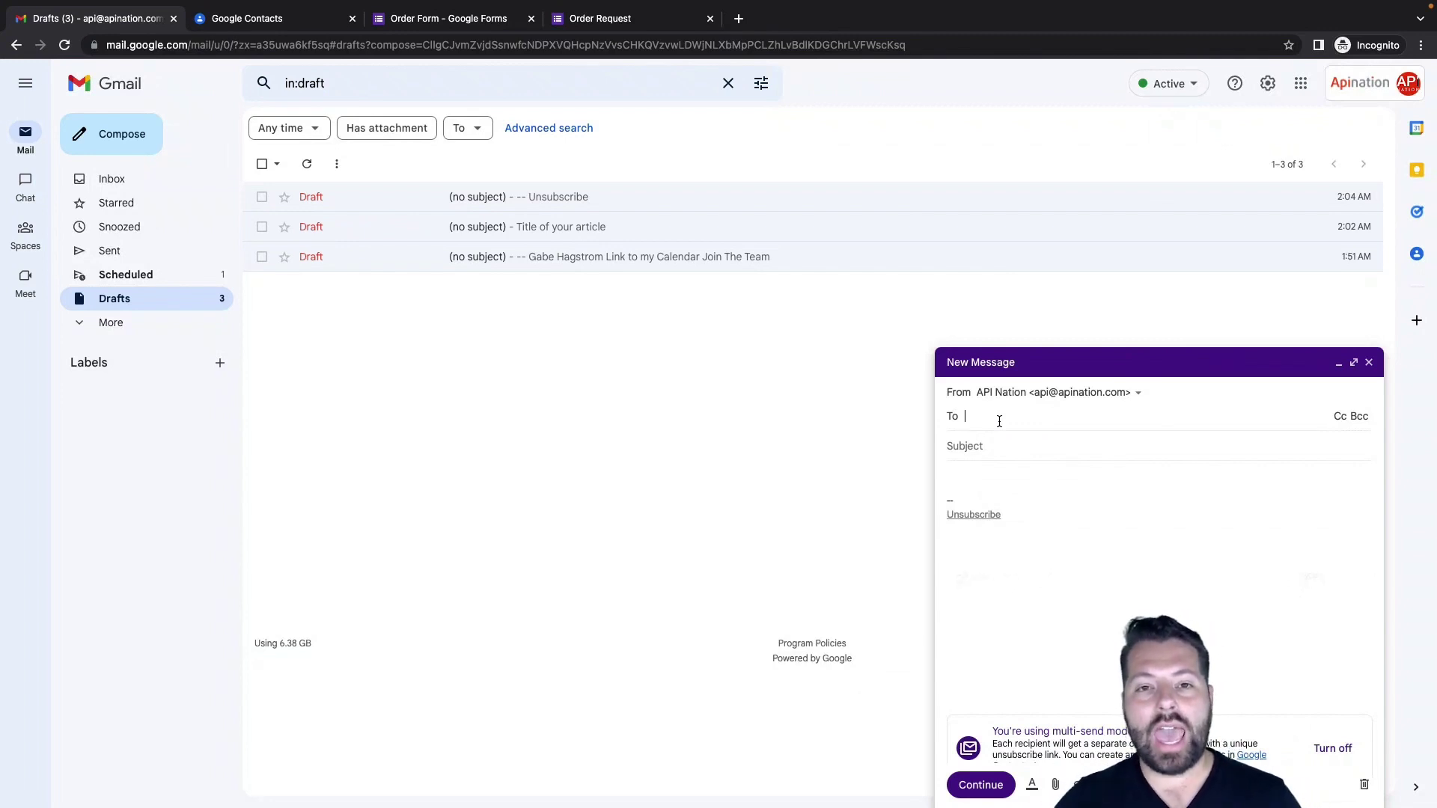
pyautogui.click(1011, 420)
pyautogui.click(995, 434)
pyautogui.click(975, 420)
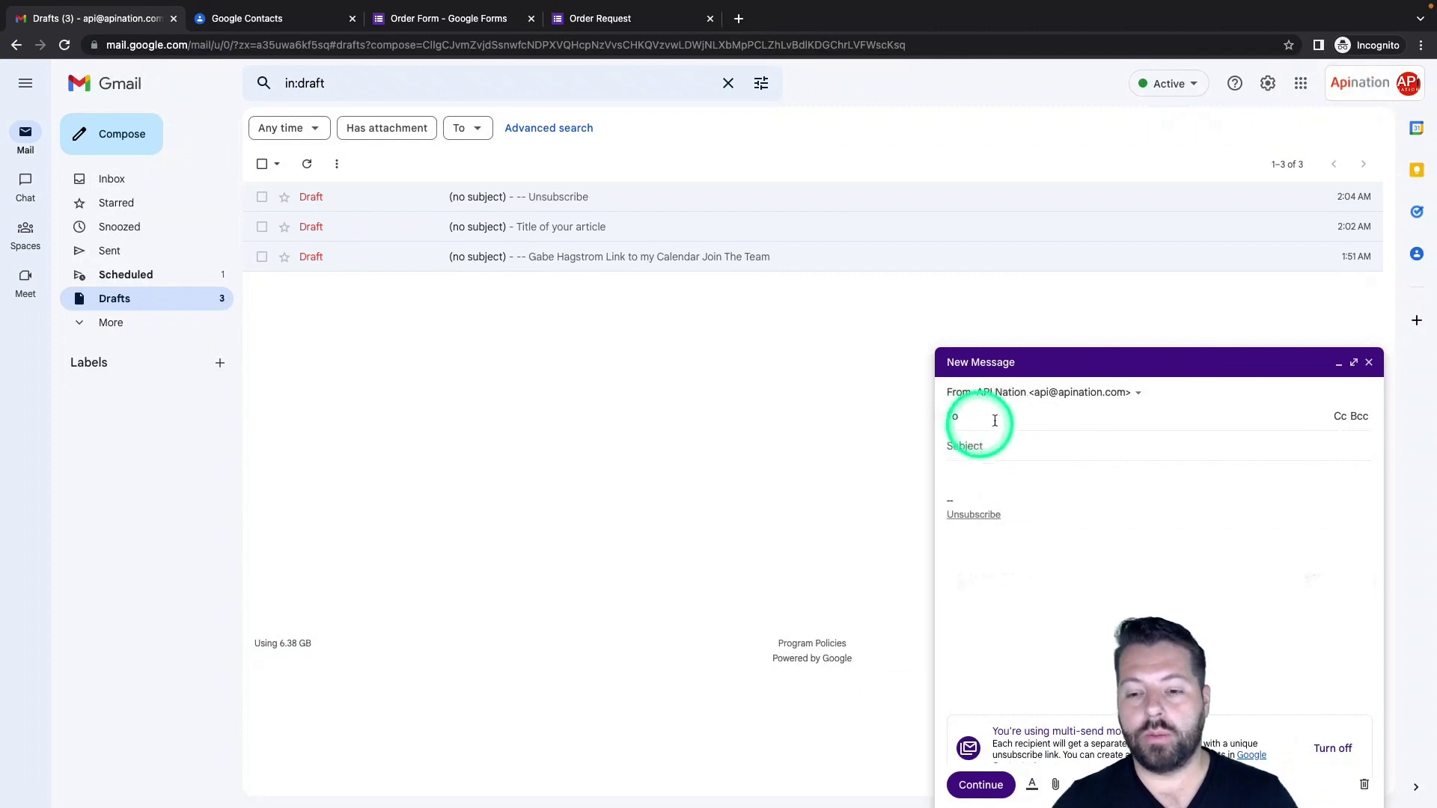
pyautogui.click(1032, 405)
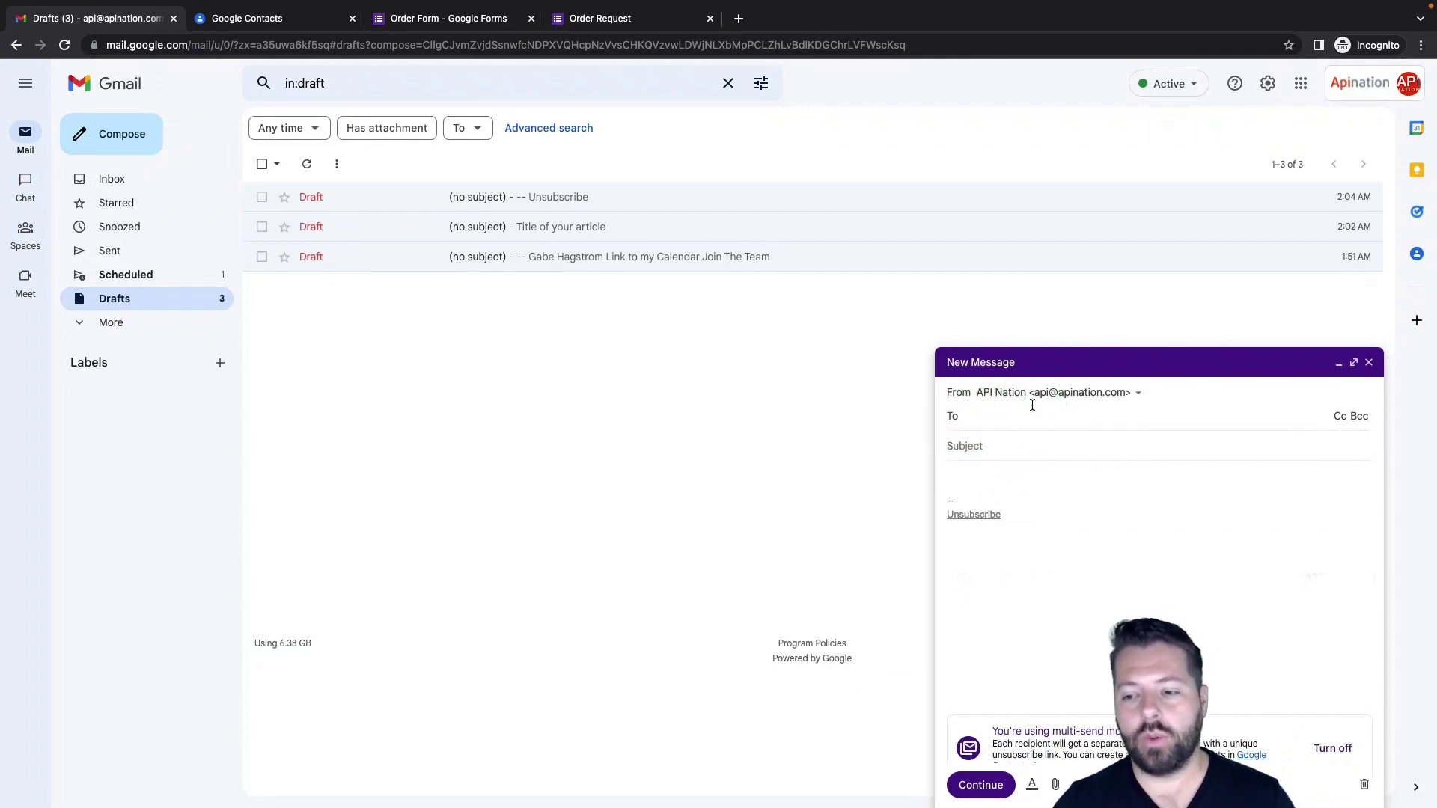
pyautogui.click(1029, 417)
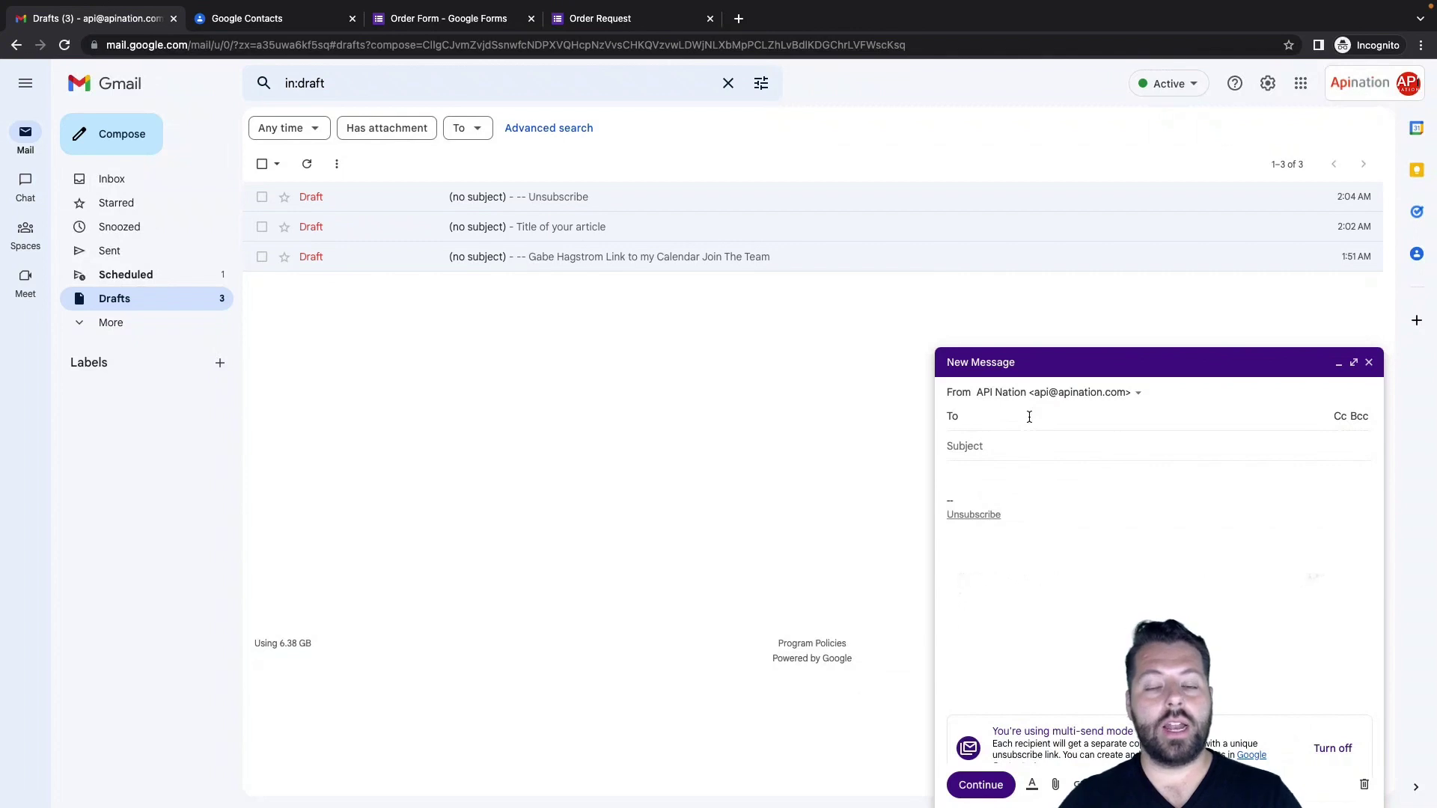
# Check the contact labels in Google Contacts, then address the email to the Buyer label group
pyautogui.click(298, 11)
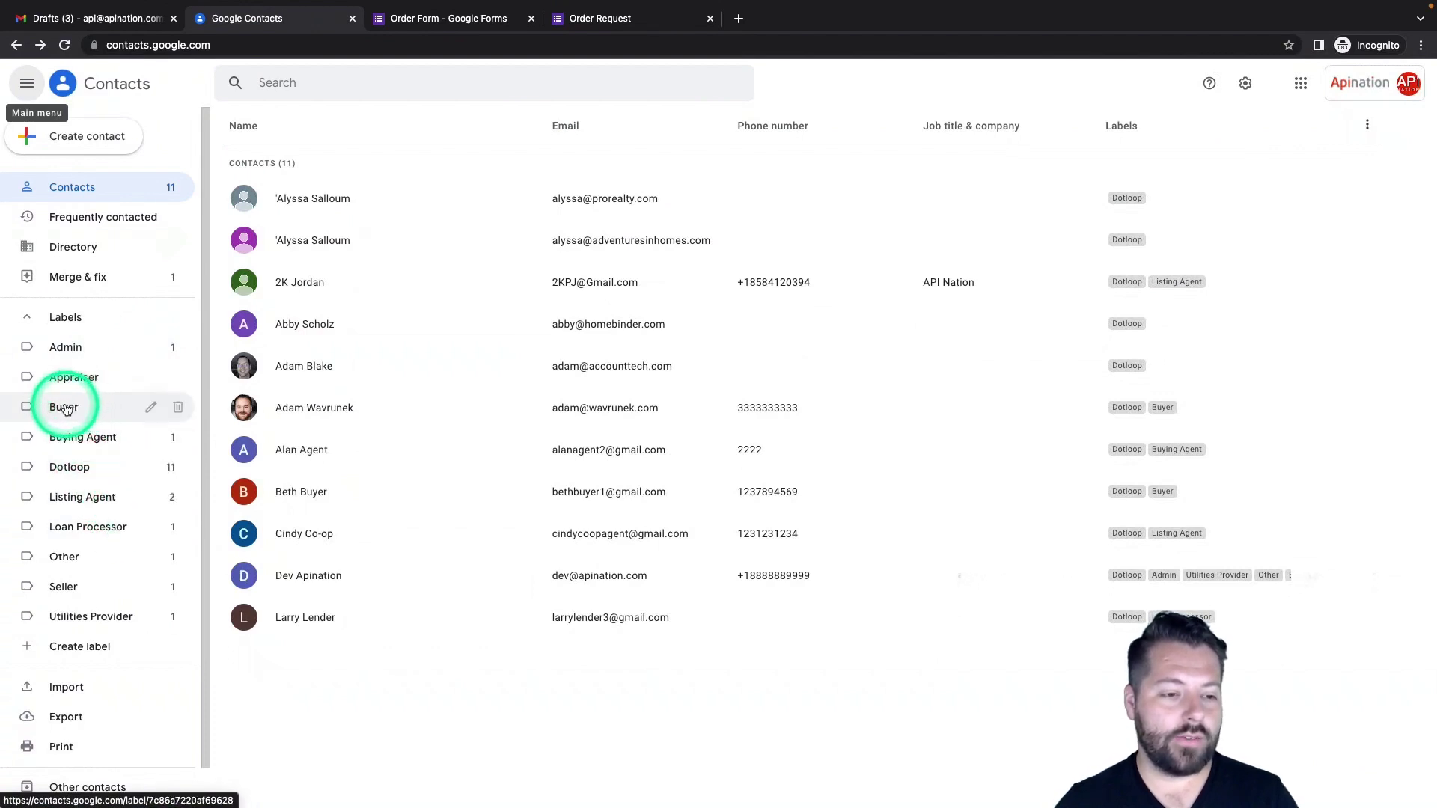
pyautogui.click(120, 18)
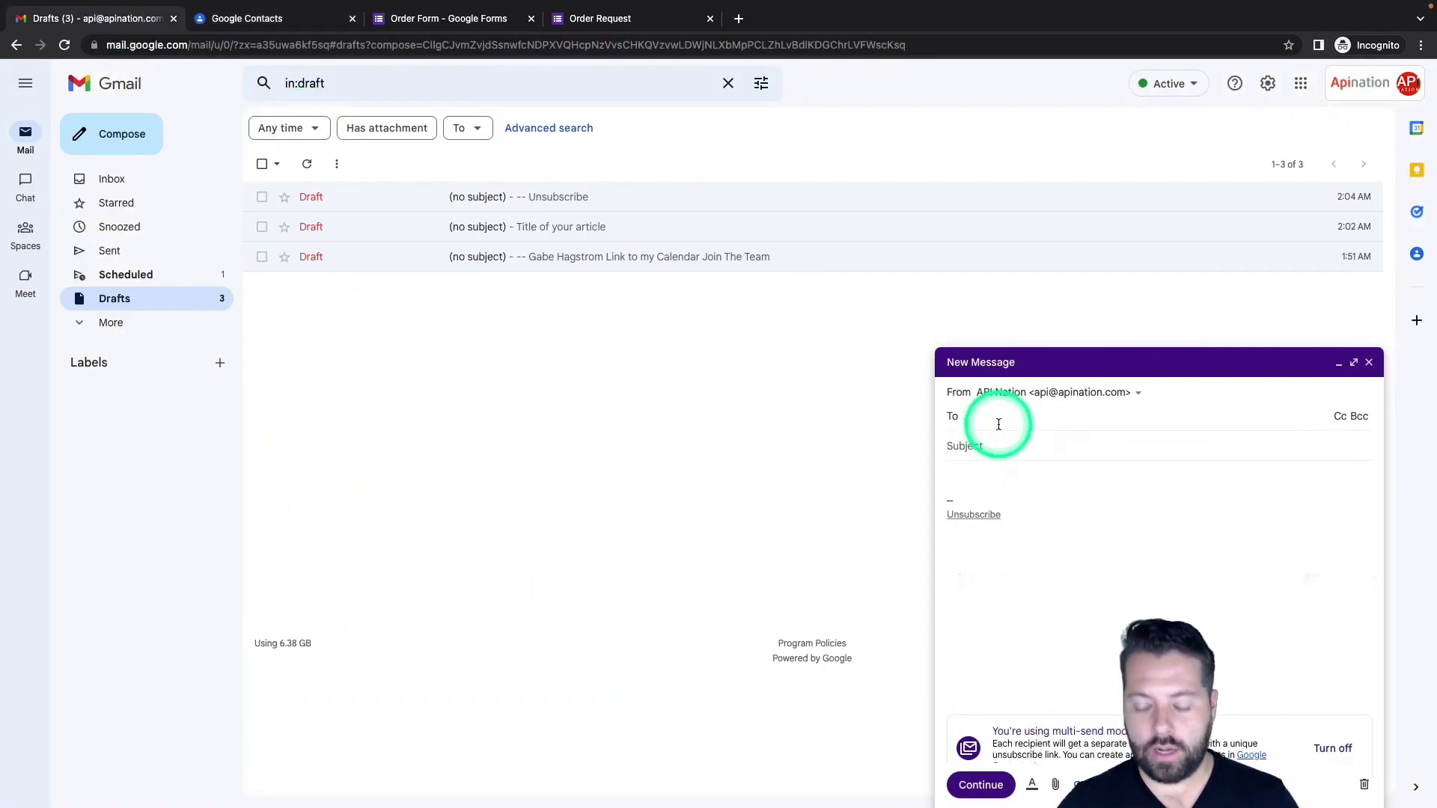
pyautogui.write('Buy')
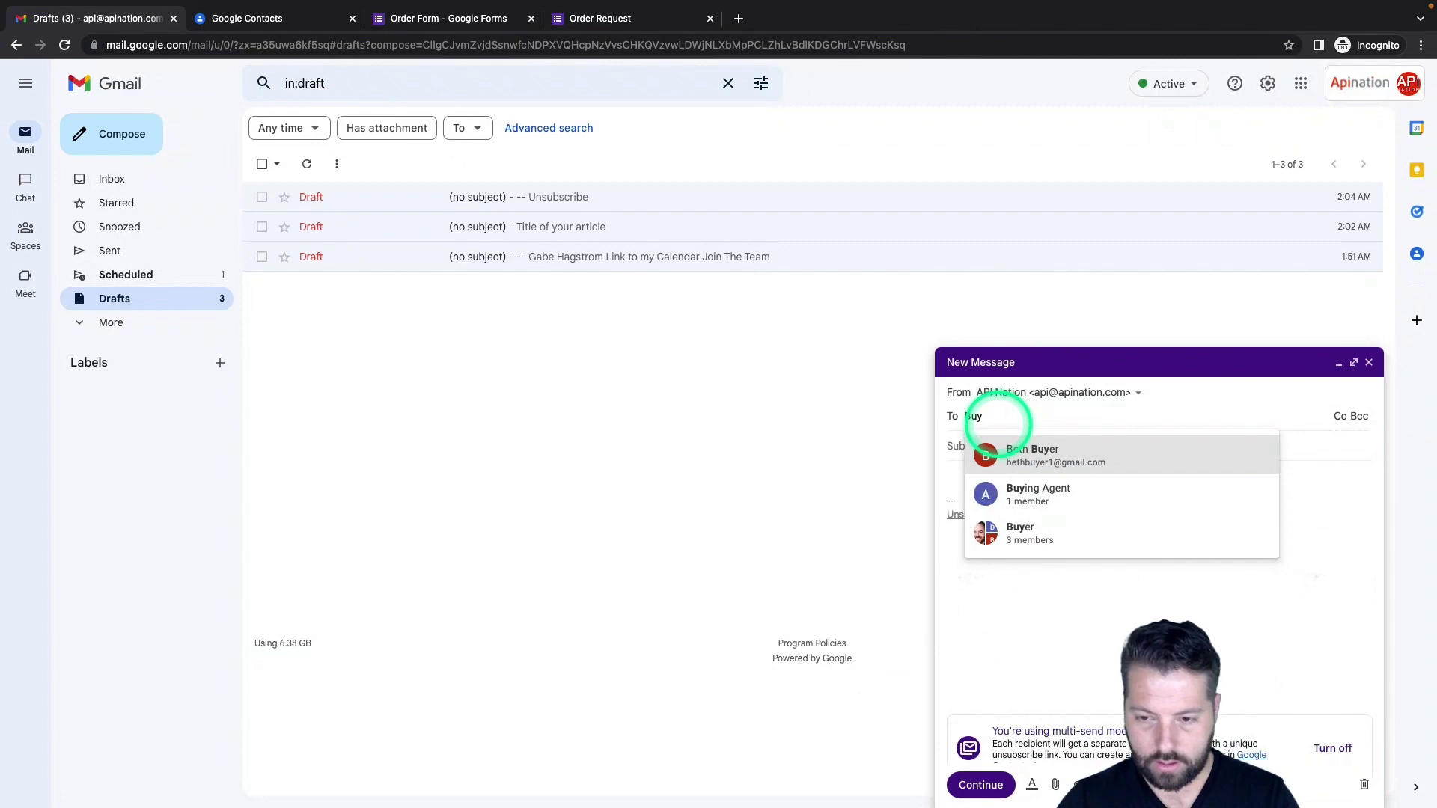
pyautogui.write('e')
pyautogui.click(1013, 485)
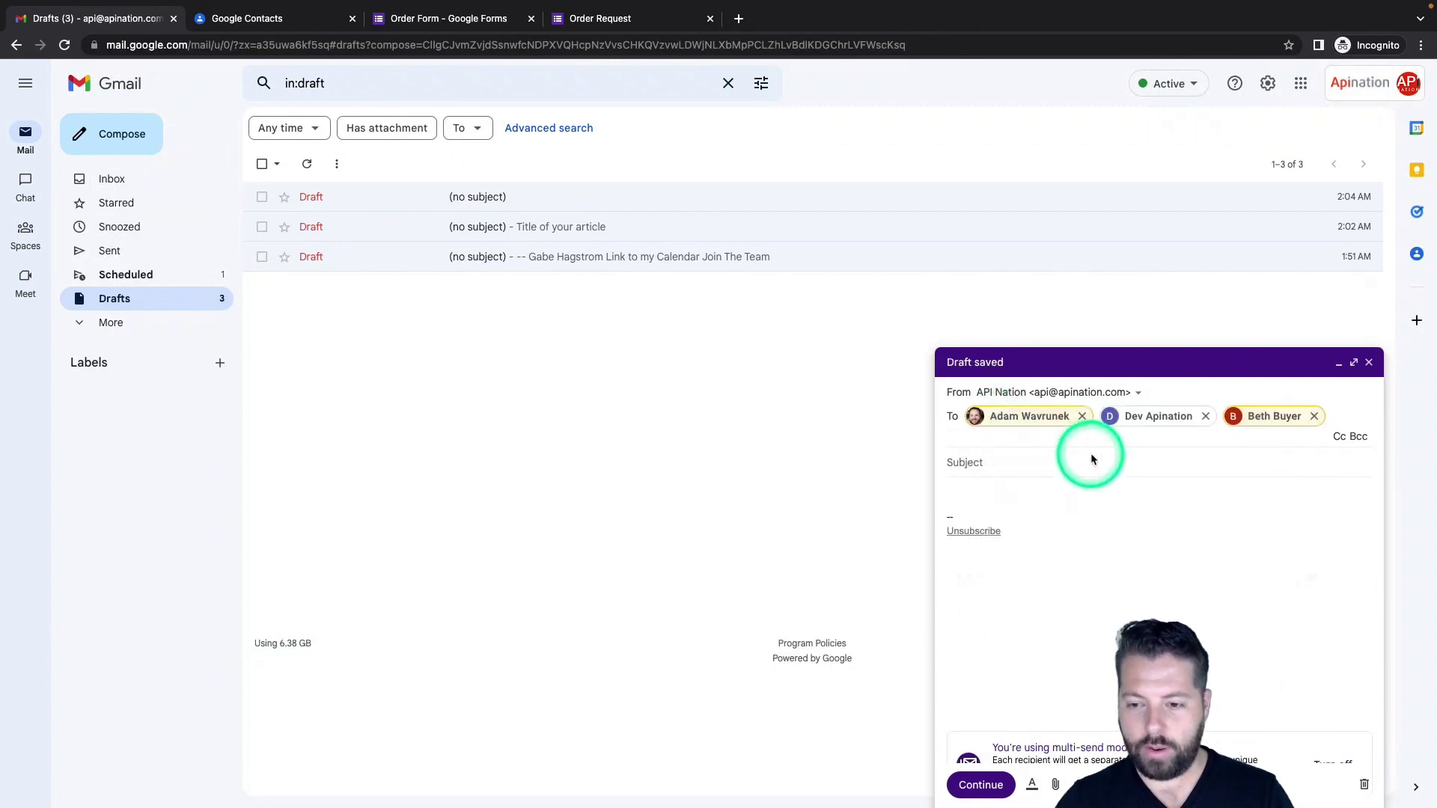